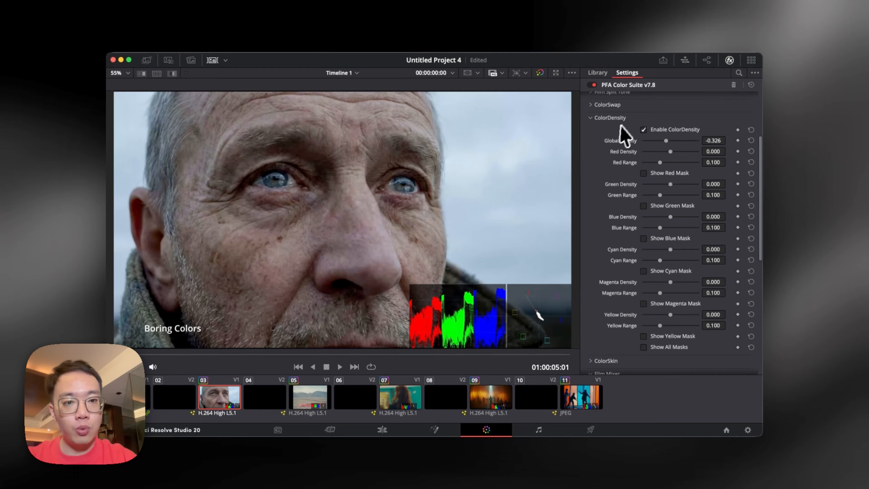
Expand the Film Printer Lights settings and briefly preview the protection mask on the close-up face clip
scroll(634, 227, "down", 3)
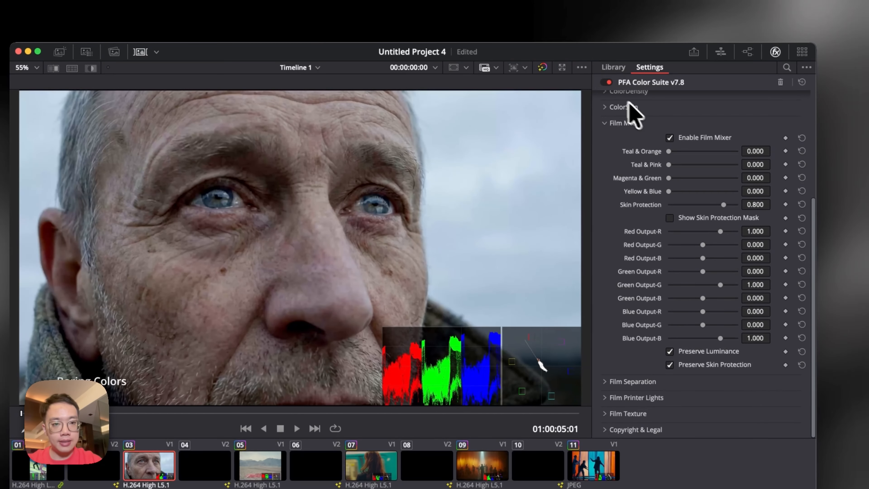
left_click(608, 123)
left_click(627, 305)
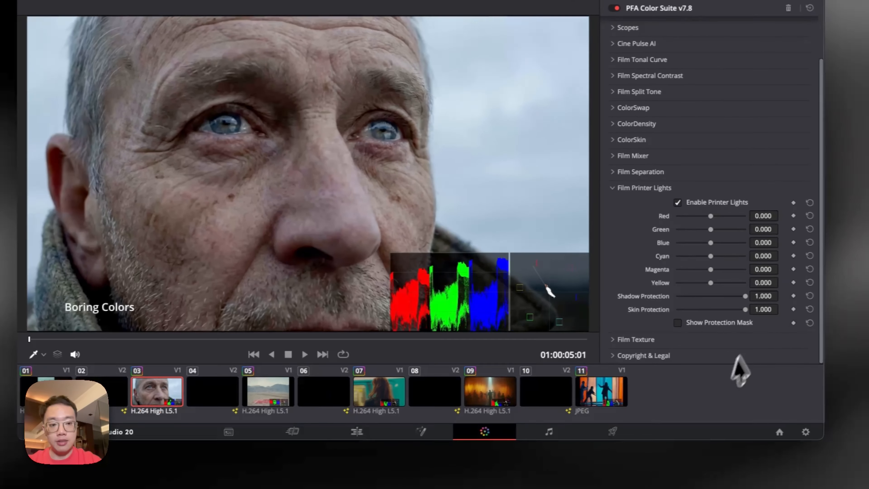
left_click(677, 323)
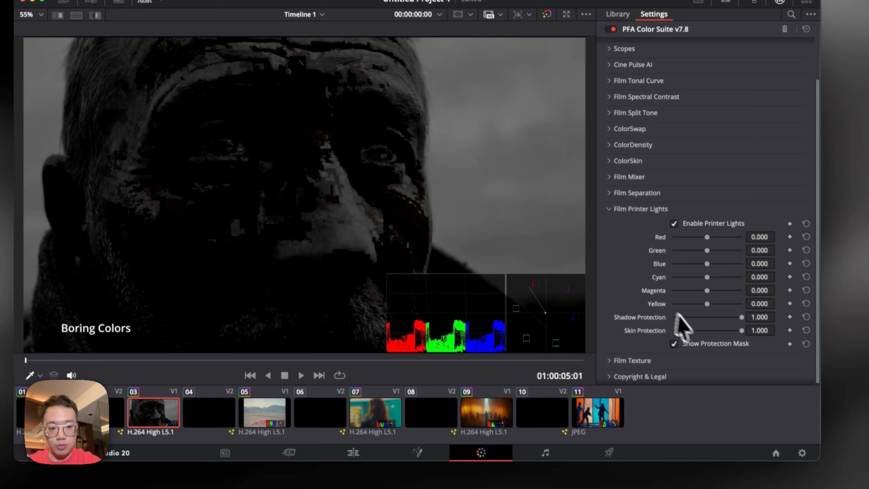
left_click(697, 336)
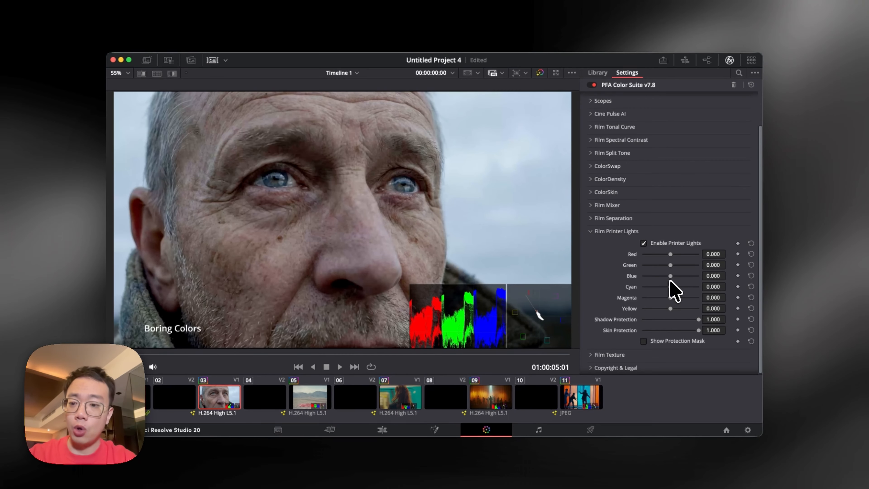
Raise the printer lights on the face clip, with Green at 0.566 and Yellow at 0.349
left_click_drag(670, 265, 686, 264)
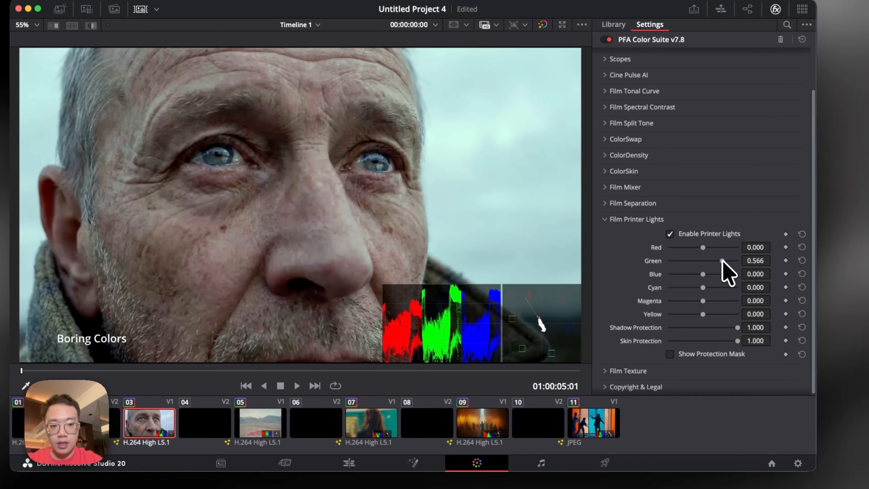
mouse_move(703, 314)
left_mouse_down()
mouse_move(724, 314)
mouse_move(715, 311)
left_mouse_up()
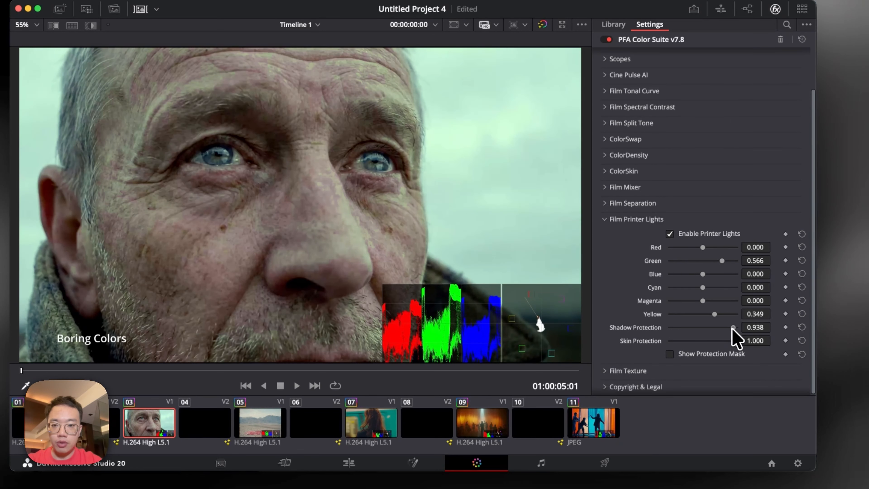
Lower Red Output-R in the Film Mixer to 0.835 and compare the grade with its bypassed state
left_click(626, 187)
left_click_drag(679, 216, 721, 231)
key("super+z")
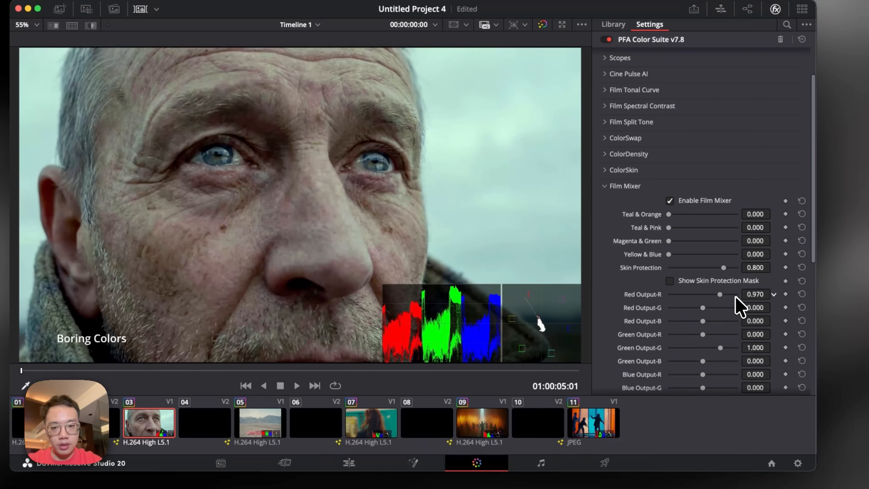
left_click_drag(727, 297, 675, 308)
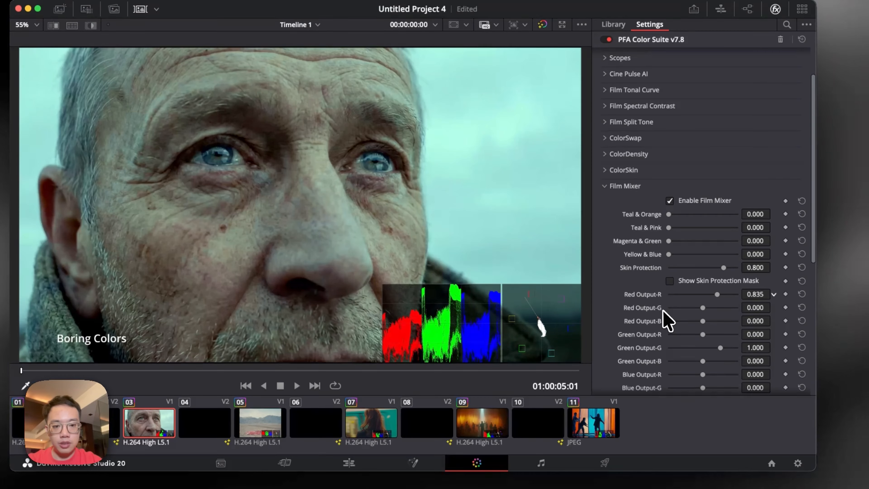
key("super+d")
key("super+d")
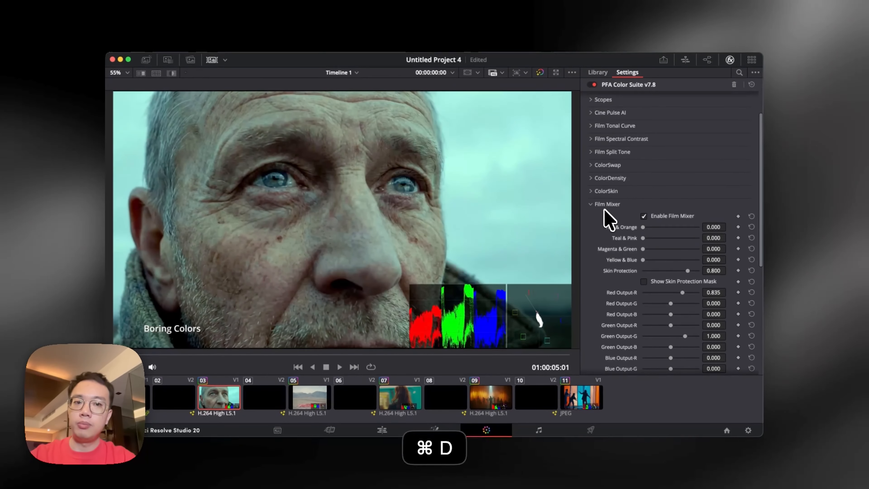
Fade the blacks in the Film Tonal Curve with Black Point 0.384 and Shadow Softness 6.20, using the curve overlay temporarily, and compare before and after
scroll(611, 221, "up", 5)
left_click(600, 165)
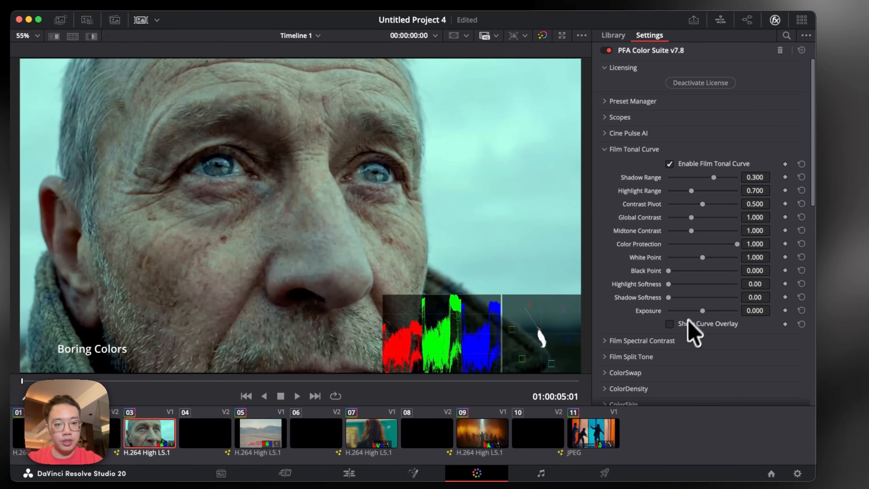
left_click(688, 322)
left_click_drag(668, 271, 720, 276)
left_click_drag(668, 298, 709, 301)
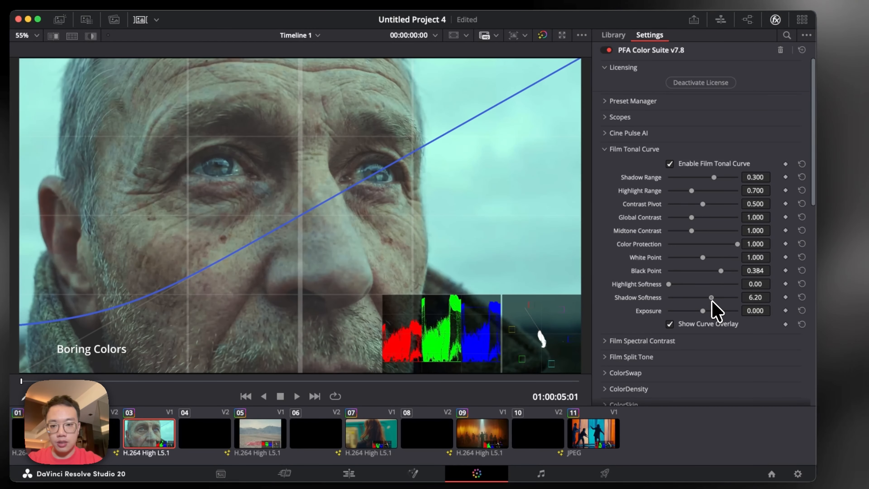
left_click(680, 320)
key("super+d")
key("super+d")
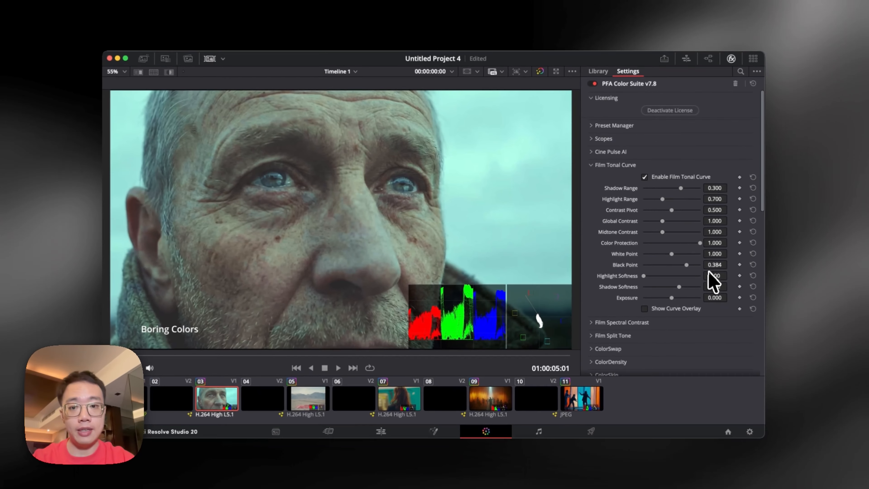
Reset the Green and Yellow printer lights and set Blue to 0.659 and Cyan to 0.690
scroll(754, 287, "down", 10)
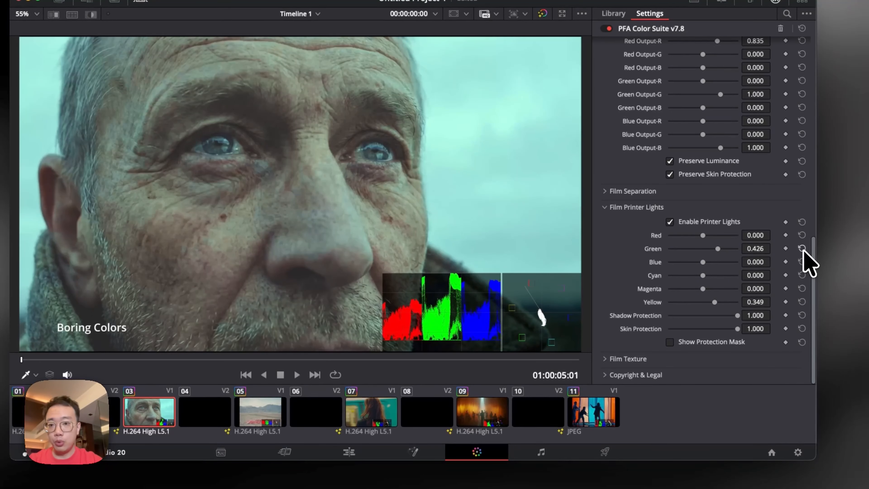
left_click(801, 249)
left_click(801, 301)
left_click_drag(703, 262, 713, 262)
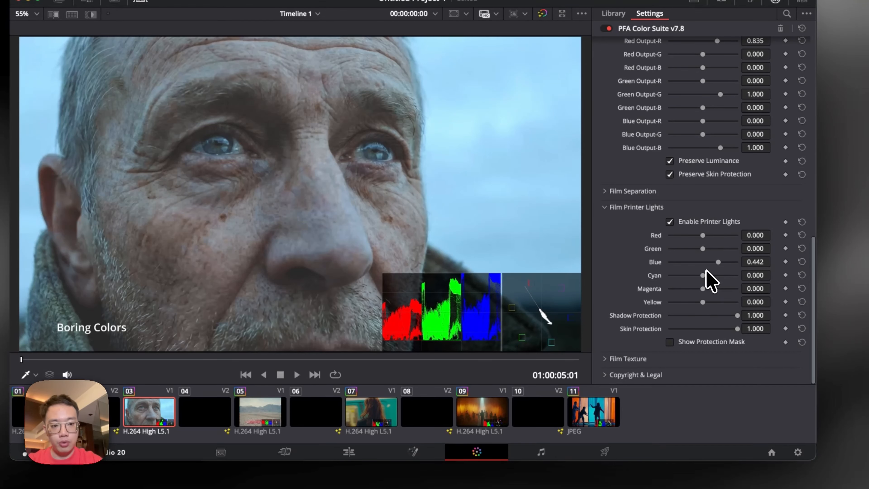
left_click_drag(701, 275, 719, 275)
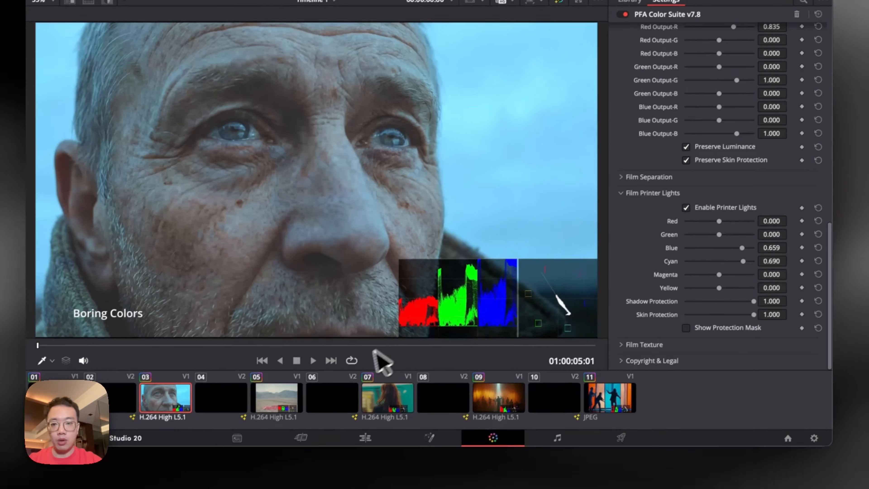
Select the Indecisive Decision clip, move to the horse rider frame at 01:00:21:00, and expand the Cine Pulse AI settings
left_click(275, 413)
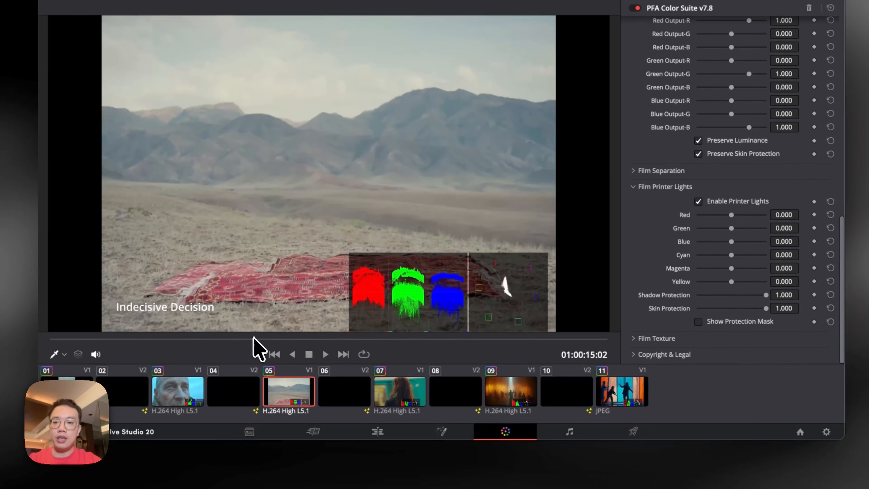
left_click_drag(231, 366, 270, 365)
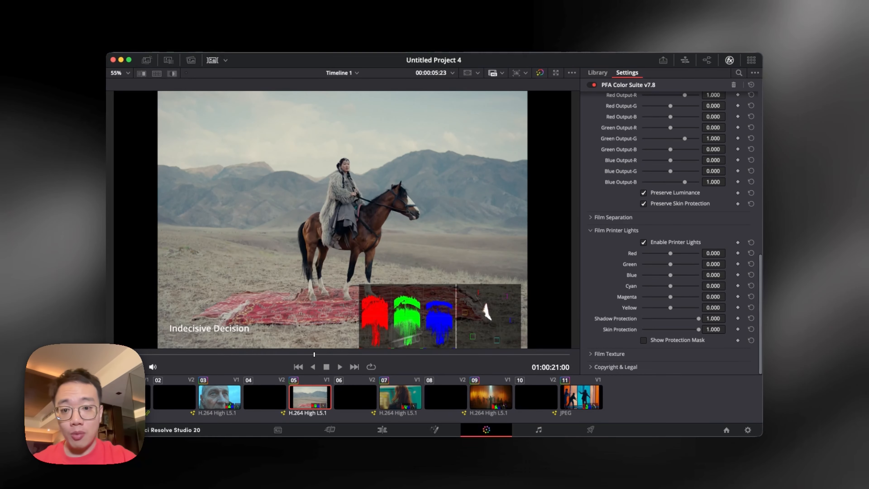
scroll(754, 245, "up", 5)
scroll(686, 270, "up", 10)
left_click(592, 166)
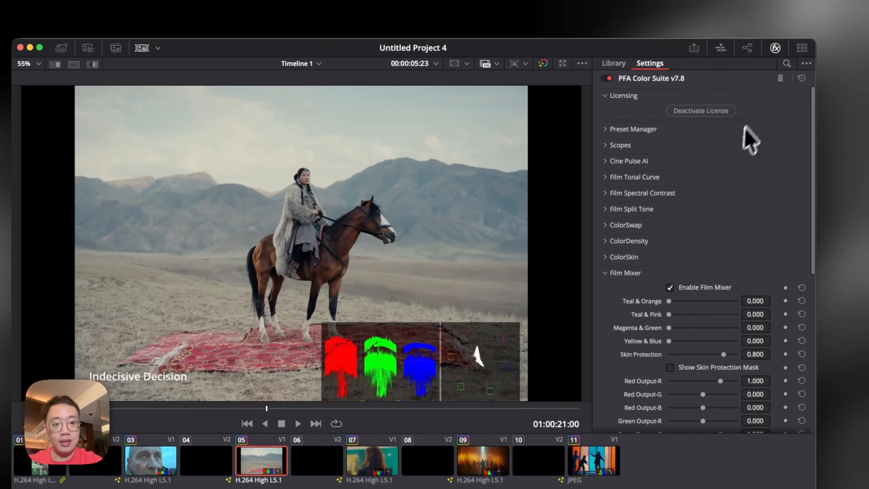
left_click(618, 161)
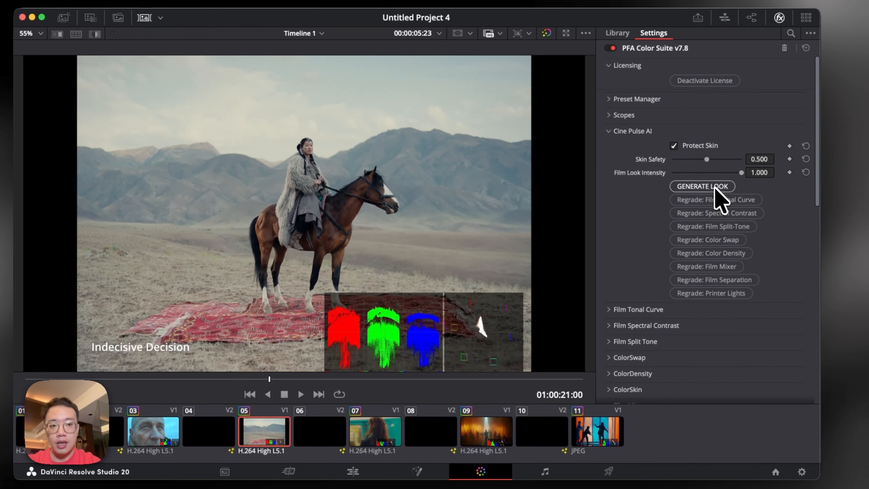
Generate several Cine Pulse AI looks for the horse rider clip at full film look intensity
left_click(702, 186)
left_click(702, 186)
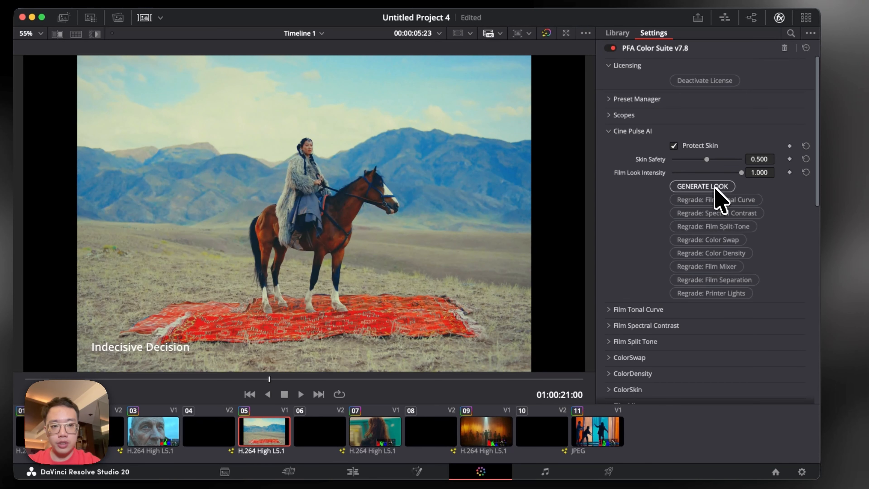
left_click(702, 186)
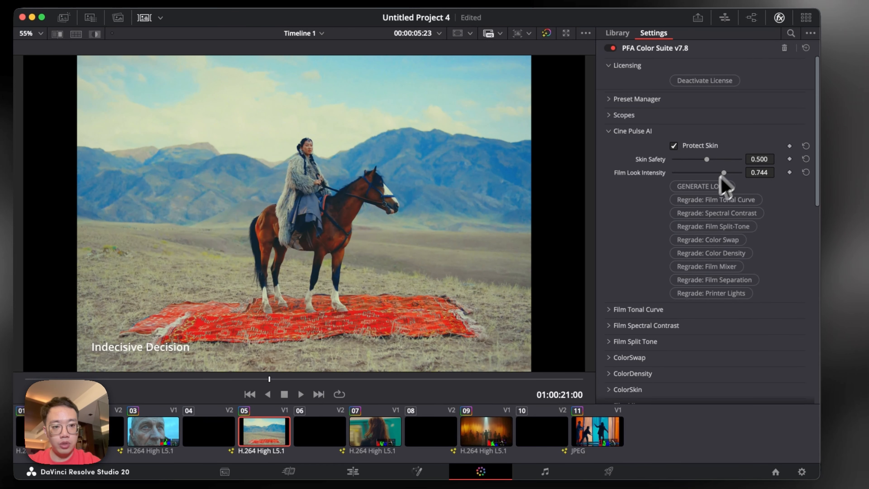
Reduce Film Look Intensity to 0.744 and generate a series of alternative looks for the horse rider clip
left_click(701, 187)
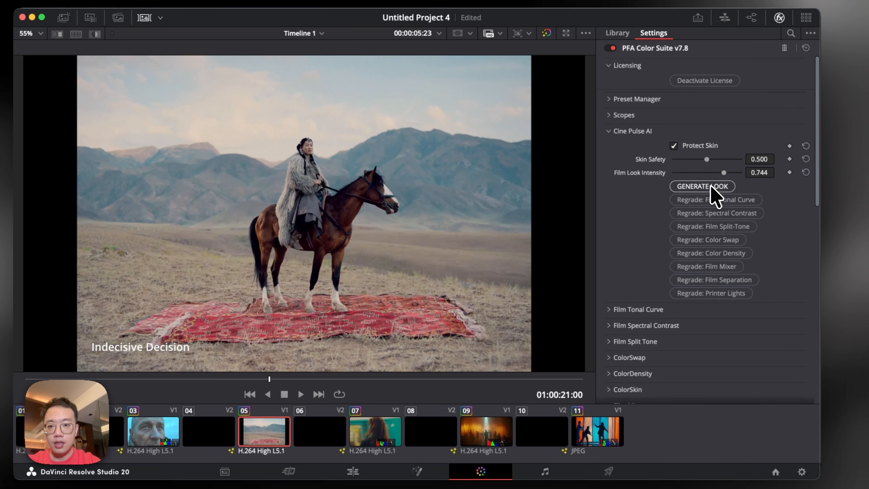
left_click(711, 187)
left_click(711, 186)
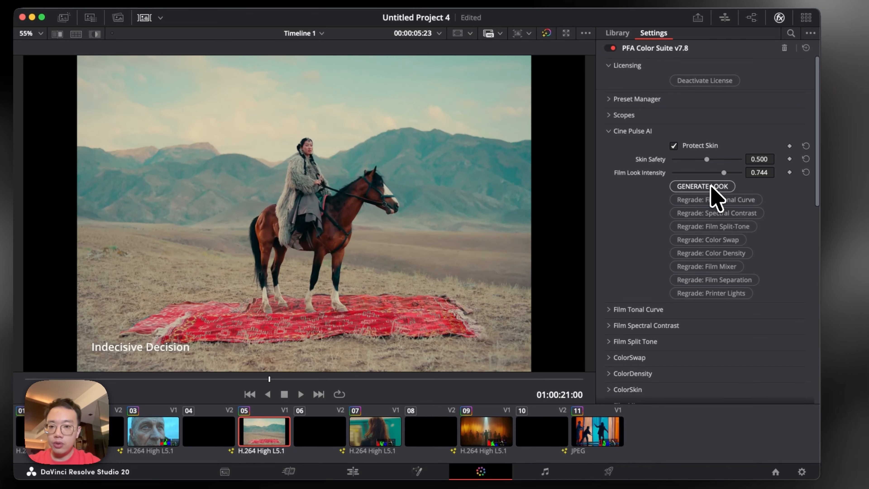
left_click(710, 186)
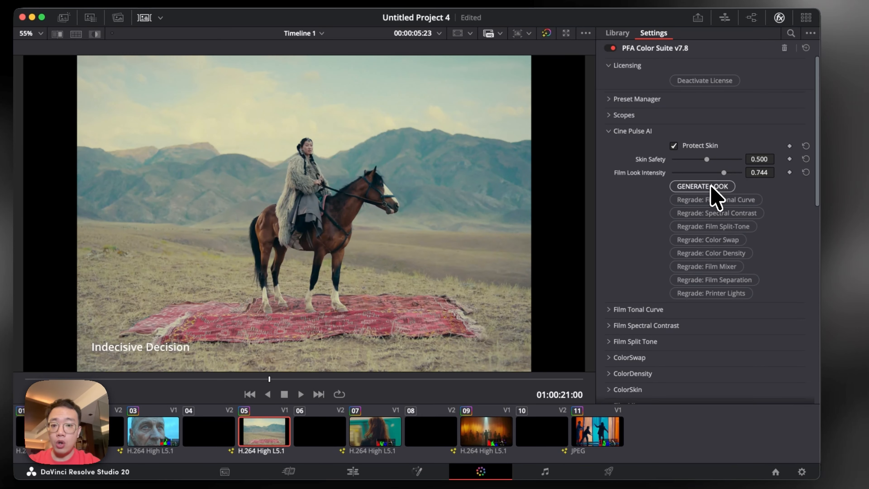
left_click(711, 187)
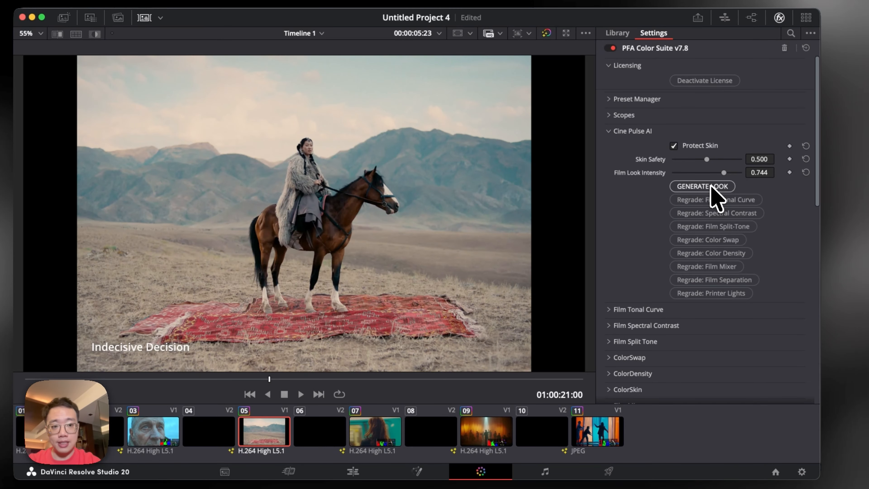
left_click(711, 187)
left_click(711, 186)
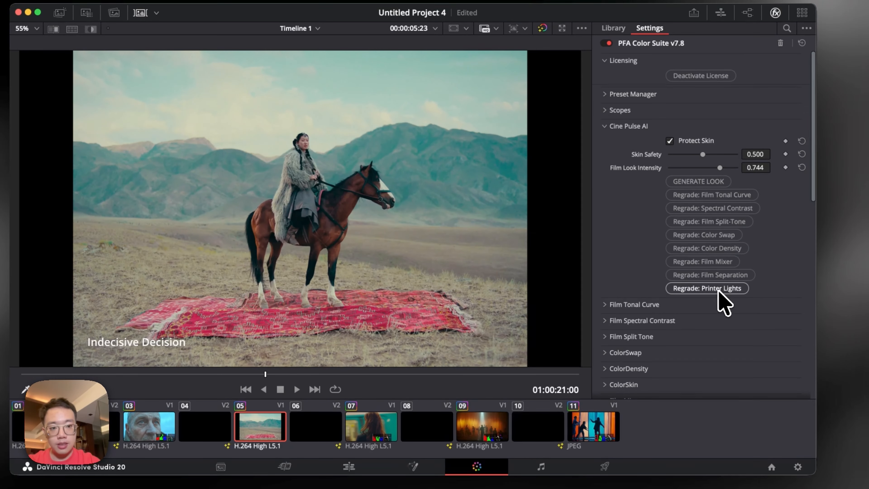
Regrade only the color density of the horse rider clip, and generate two more complete looks
left_click(715, 249)
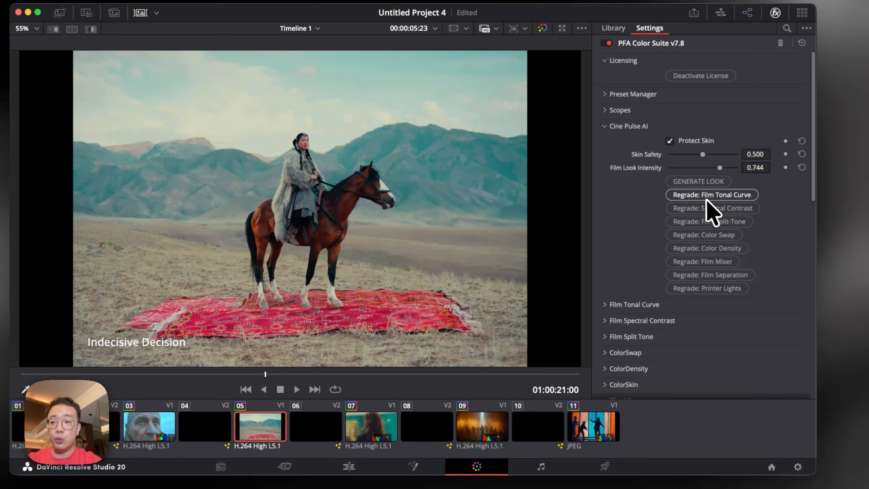
left_click(700, 183)
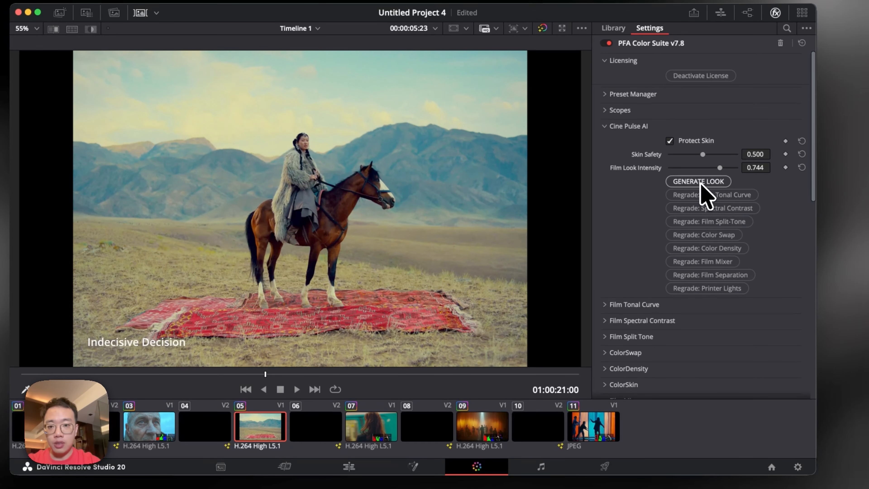
left_click(699, 183)
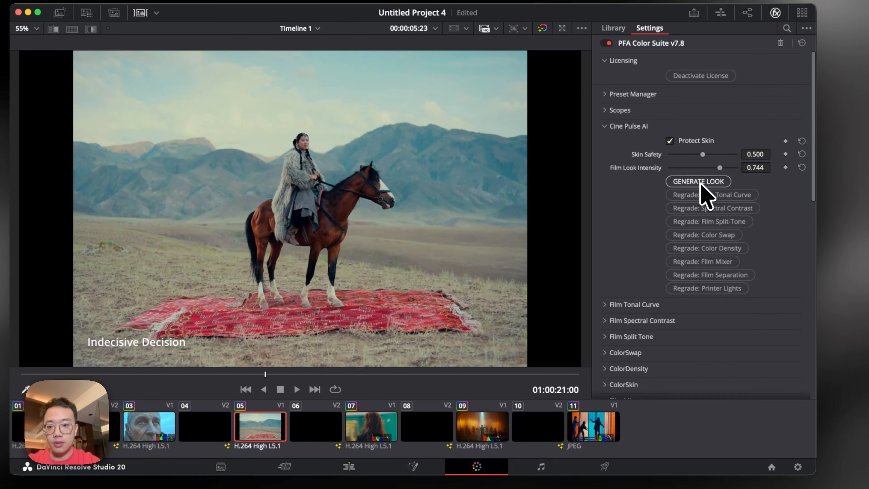
Set the horse rider clip's printer lights to Green 0.364 and Yellow 0.395, and compare the grade with its bypassed state
scroll(688, 323, "down", 13)
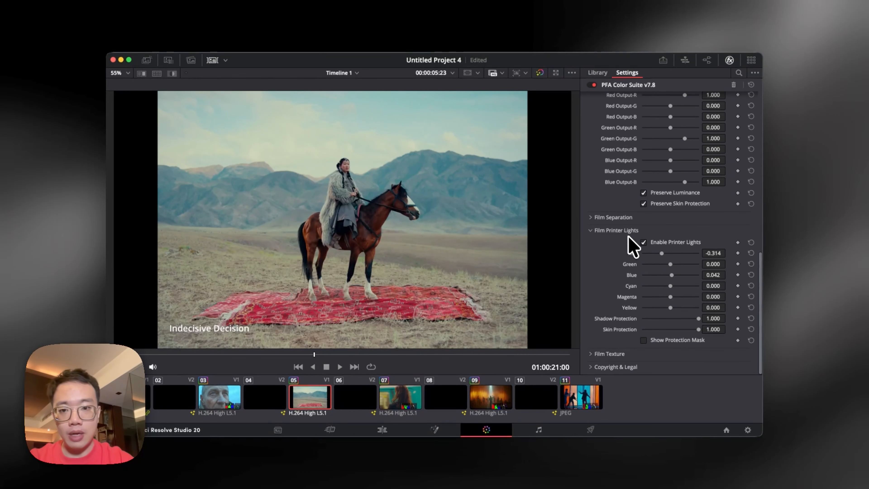
left_click_drag(671, 264, 681, 264)
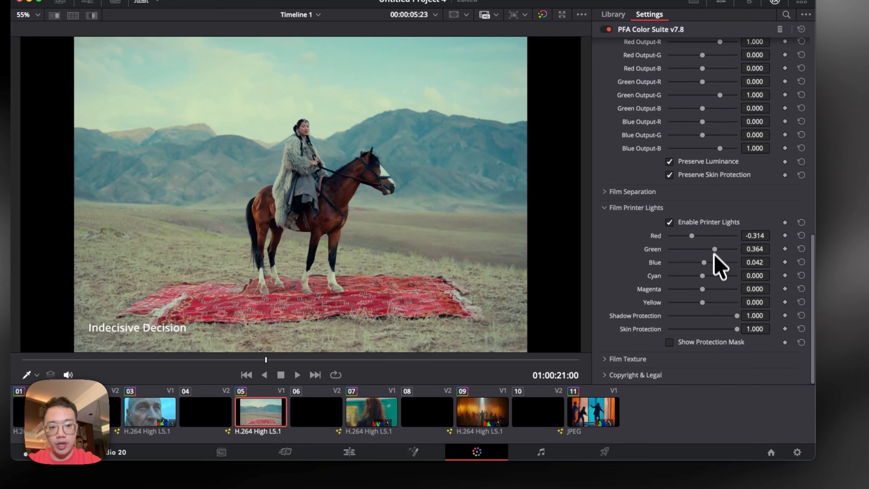
left_click_drag(714, 303, 722, 303)
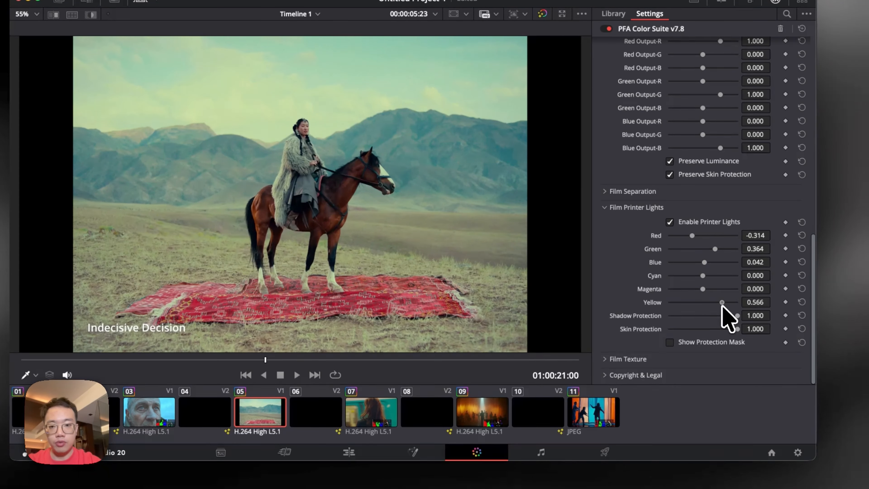
key("super+d")
key("super+d")
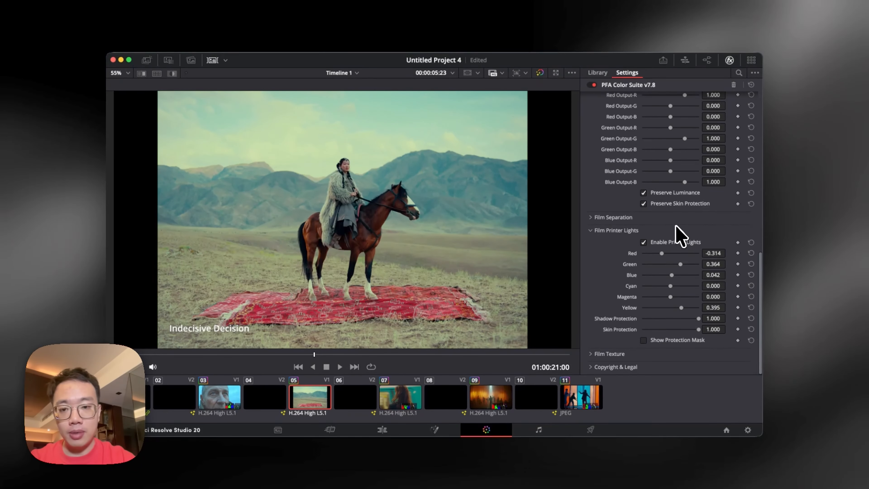
Switch to the SKIN FIX clip, park on a frame showing the woman's face, and open the ColorSkin settings
scroll(677, 233, "up", 15)
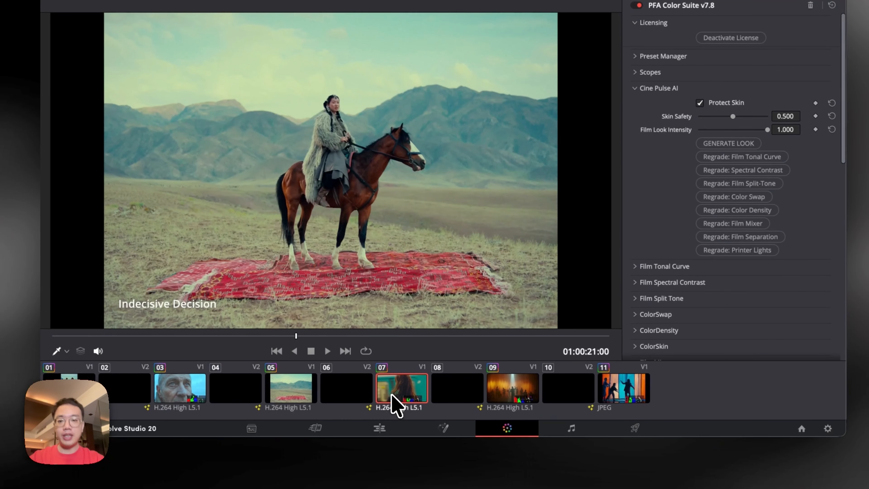
left_click(393, 402)
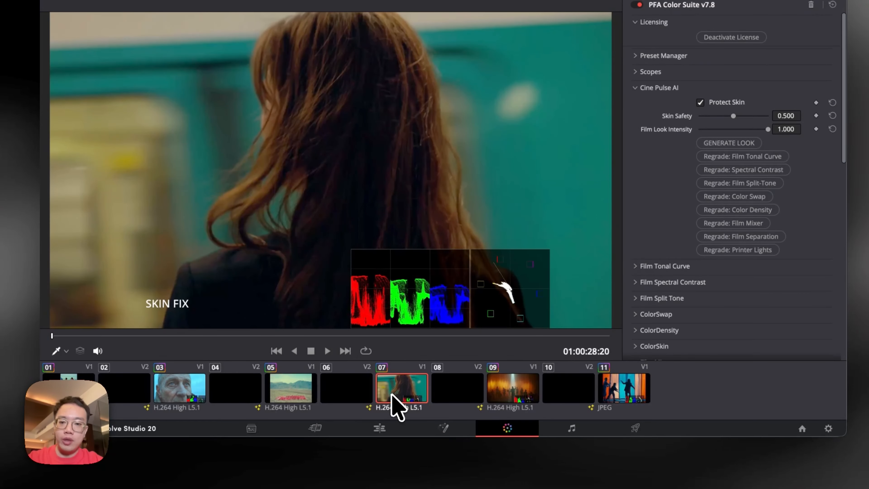
left_click(393, 337)
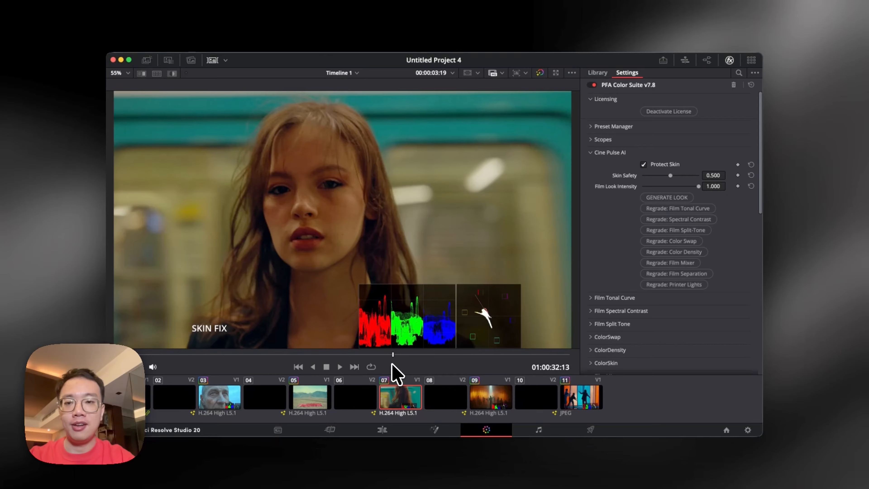
scroll(594, 330, "down", 5)
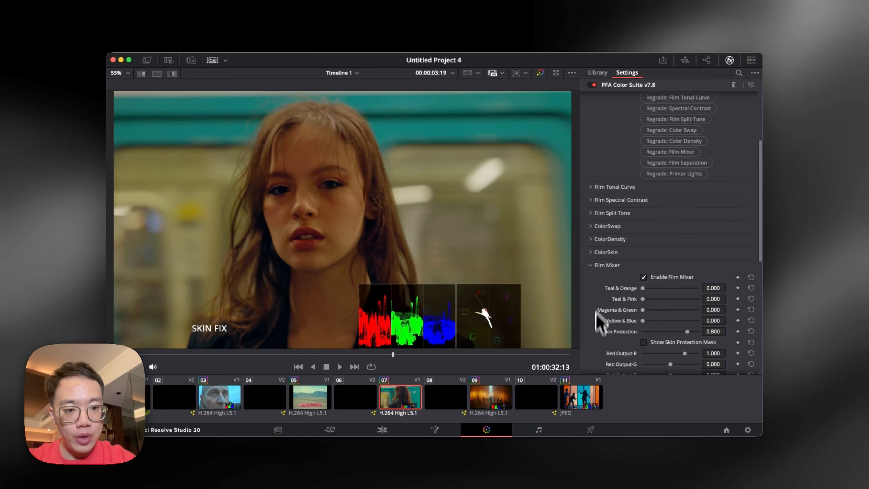
left_click(598, 266)
left_click(616, 247)
scroll(657, 269, "down", 2)
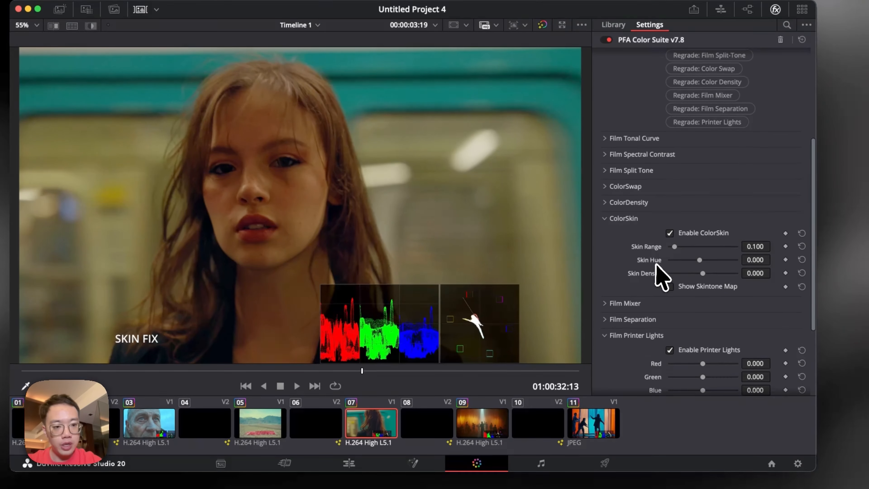
Guided by the skintone map, set Skin Range 0.071 and Skin Hue 0.015, hide the map, set Skin Density 0.411, and compare with the bypassed grade
left_click(669, 268)
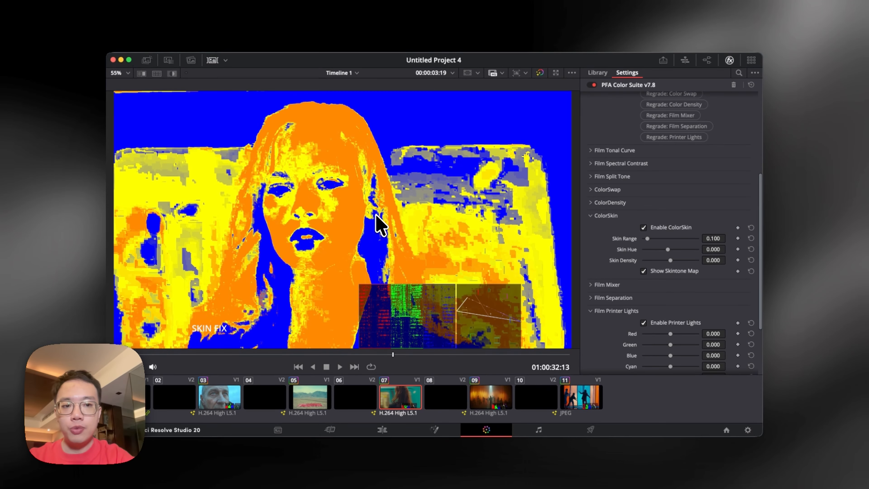
left_click_drag(647, 239, 680, 245)
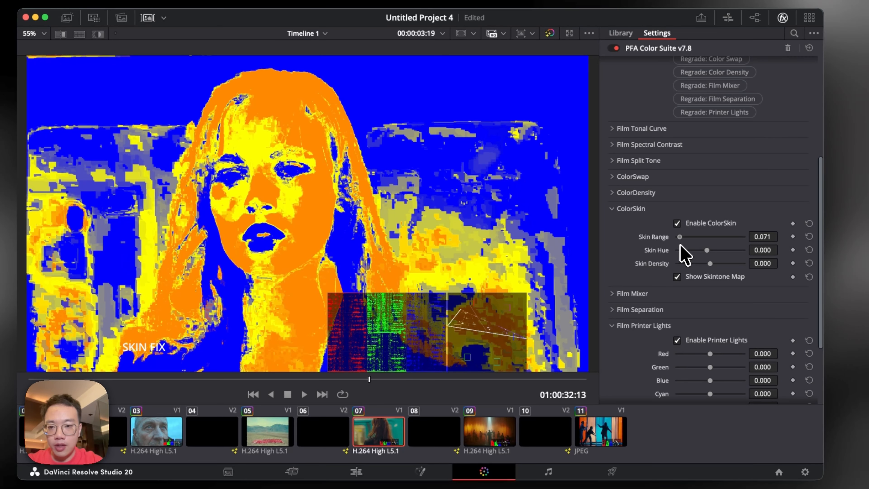
left_click_drag(706, 251, 715, 251)
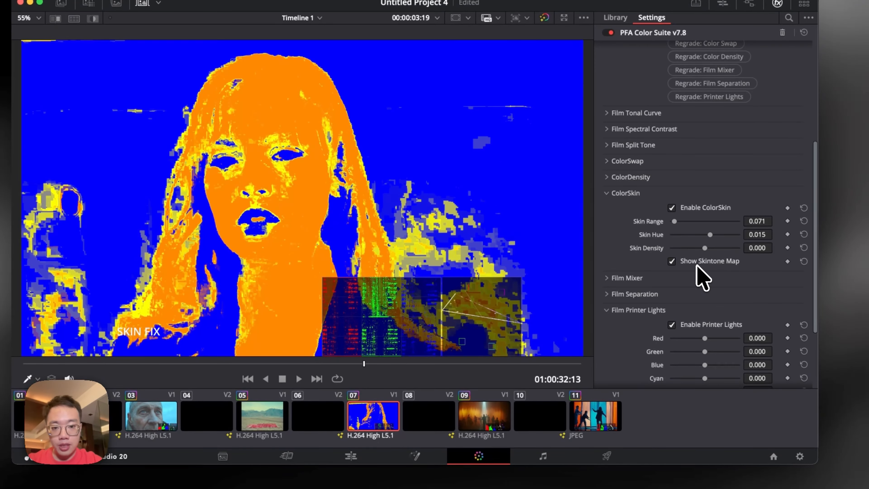
left_click(696, 265)
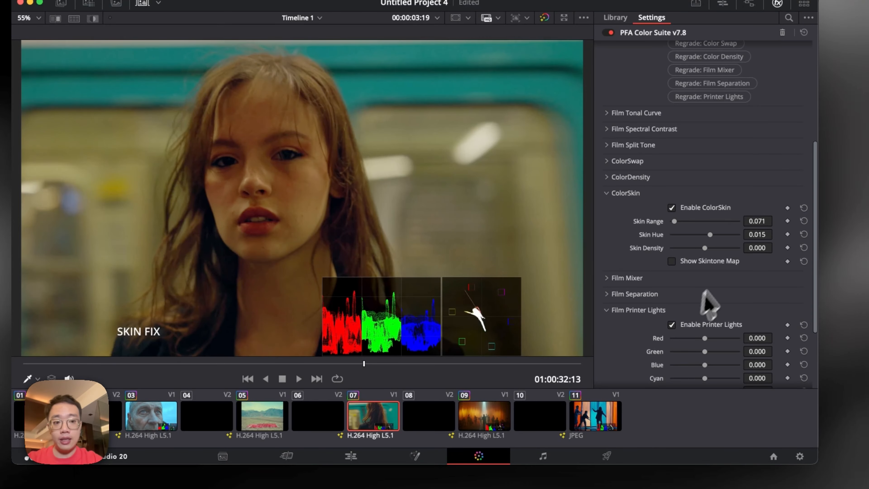
left_click_drag(706, 249, 682, 276)
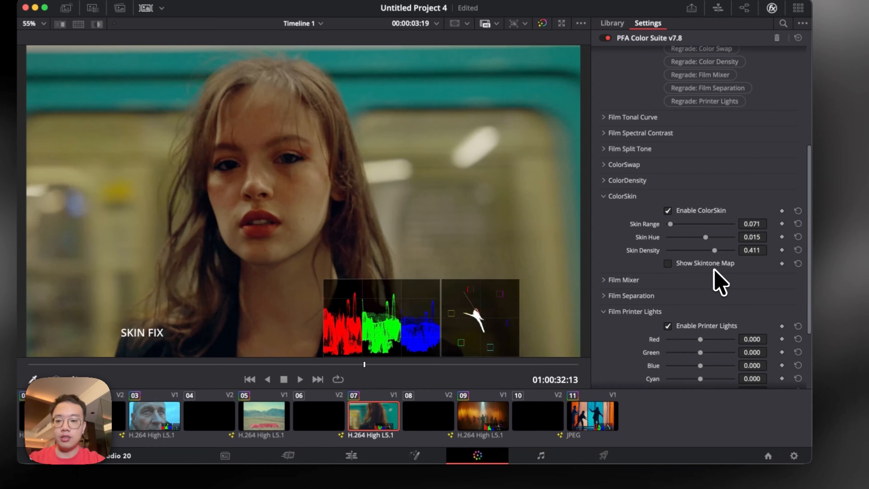
key("super+d")
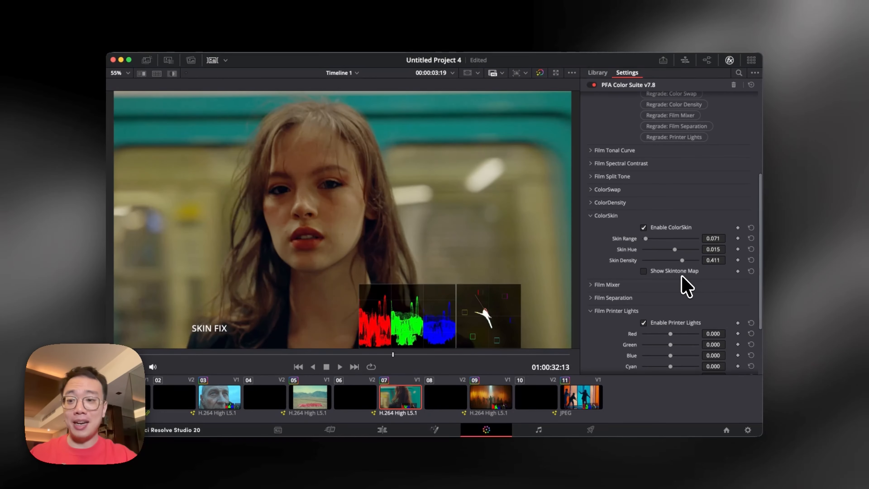
Compare the colors and vectorscope trace of the orchestra Film Reference clip with those of the teal and orange JPEG still
left_click(495, 401)
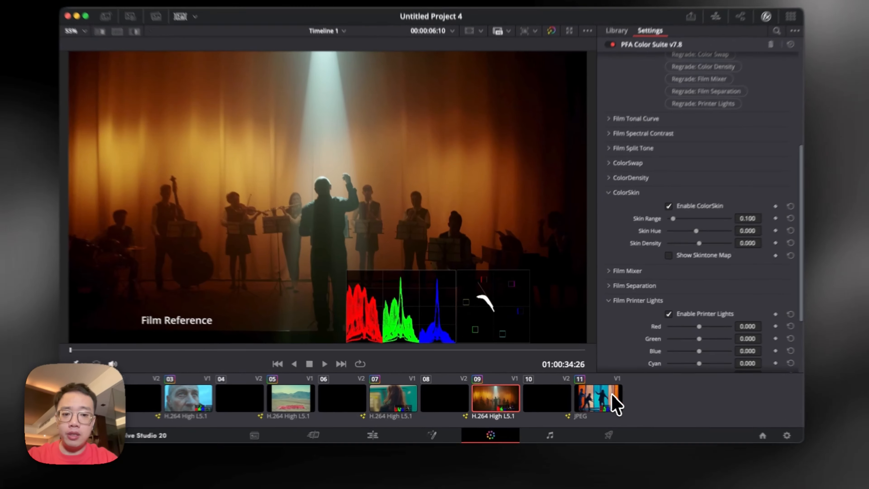
left_click(597, 396)
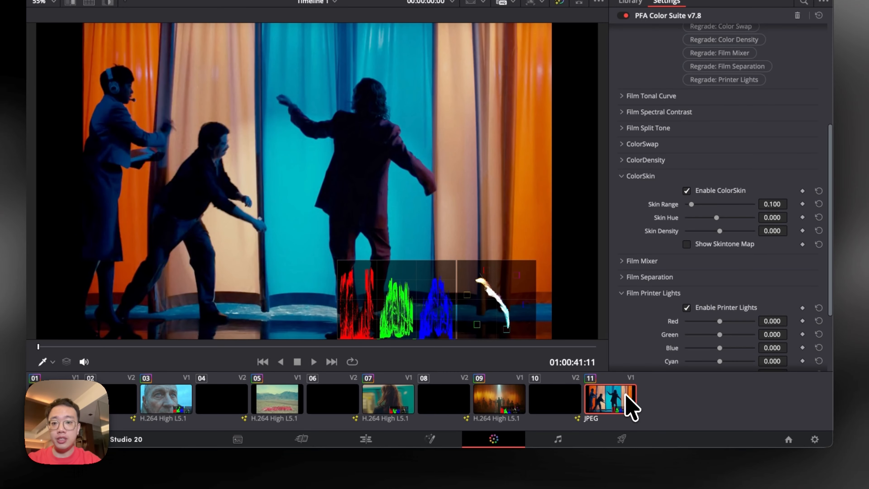
left_click(501, 399)
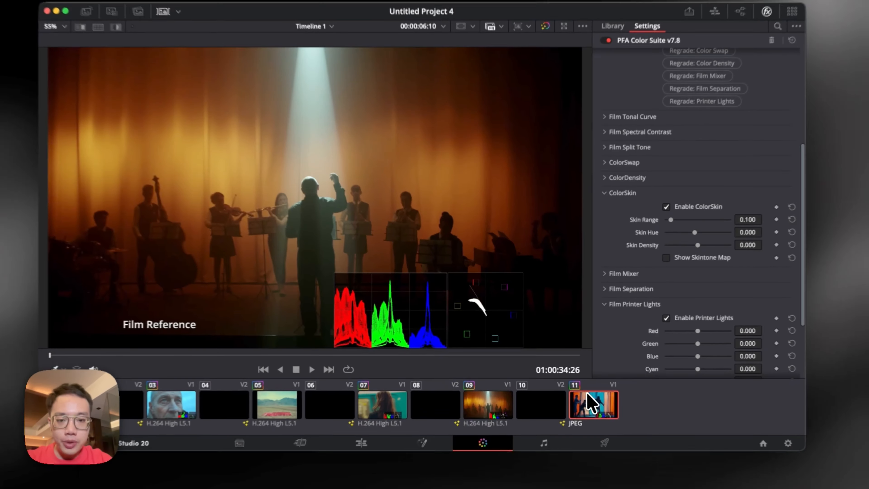
left_click(582, 397)
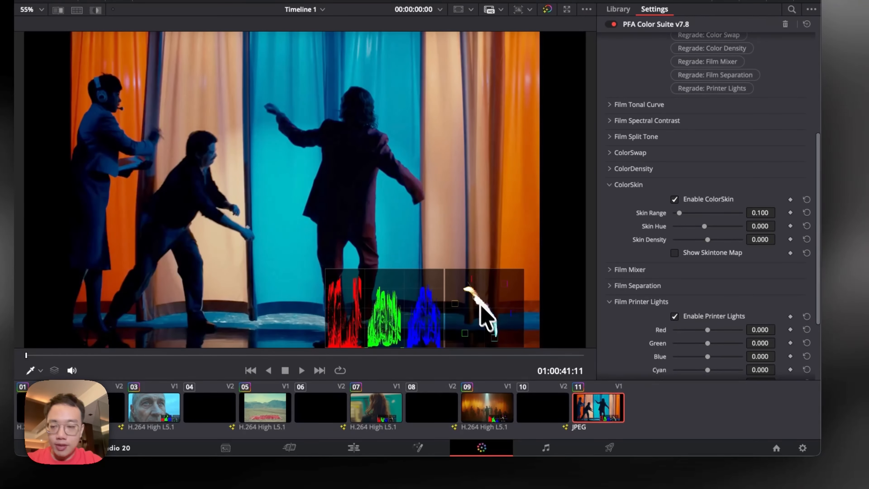
left_click(495, 407)
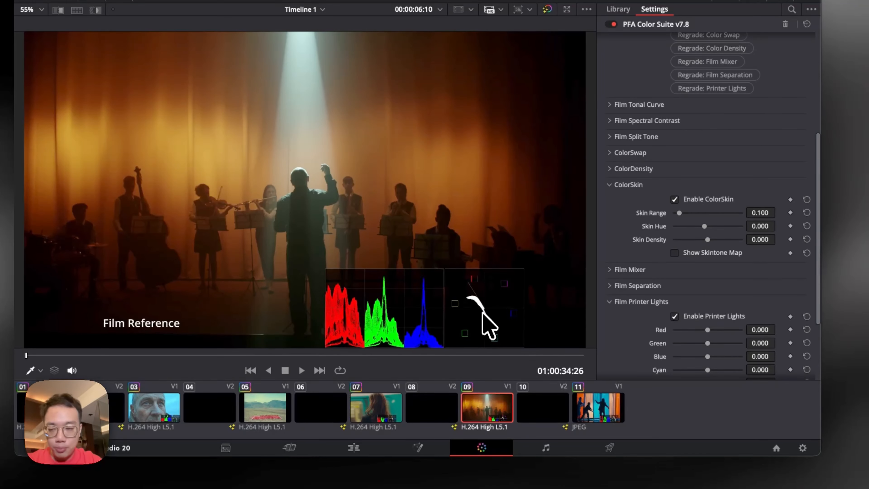
left_click(582, 404)
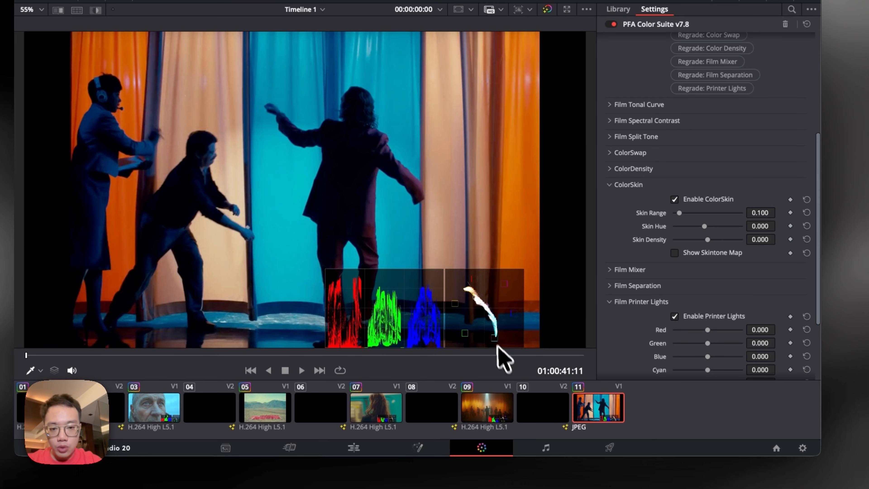
left_click(502, 407)
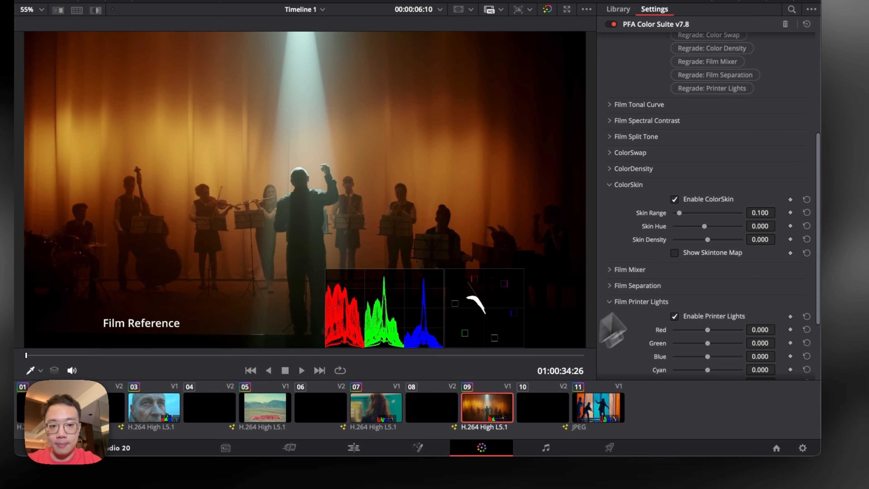
Expand the Film Texture, Film Mixer and Film Separation settings for the orchestra clip, and set the Red–Cyan separation to 0.287
left_click(626, 185)
scroll(648, 249, "down", 2)
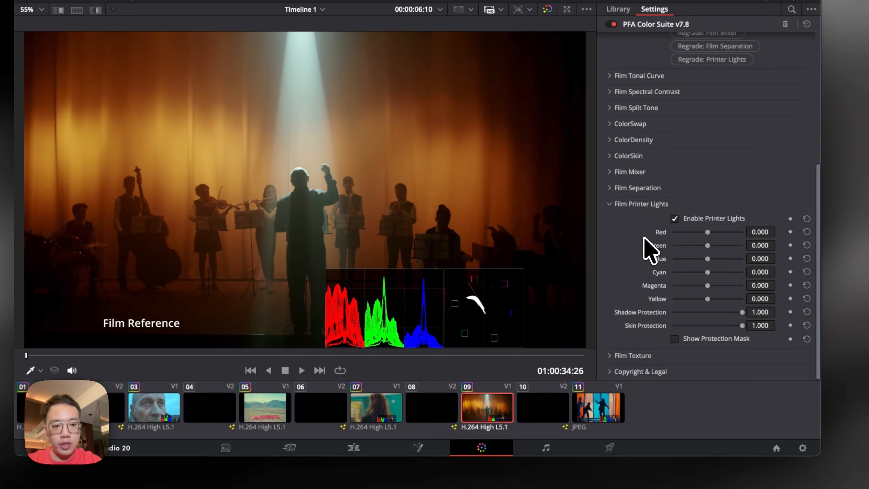
left_click(634, 355)
left_click(624, 173)
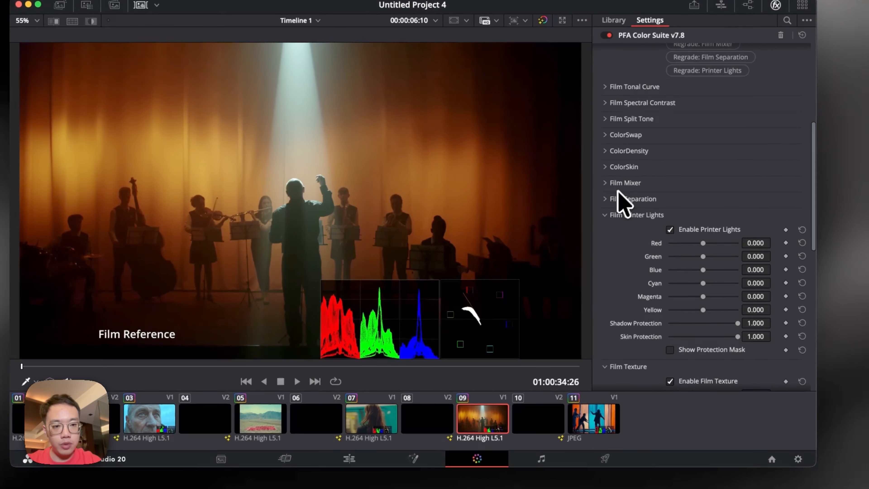
scroll(636, 240, "down", 5)
left_click(637, 240)
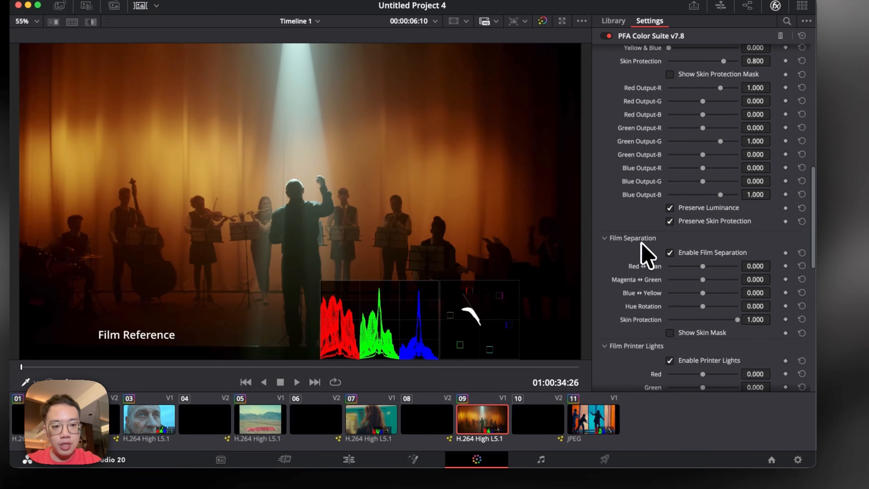
scroll(671, 294, "down", 3)
scroll(698, 303, "up", 1)
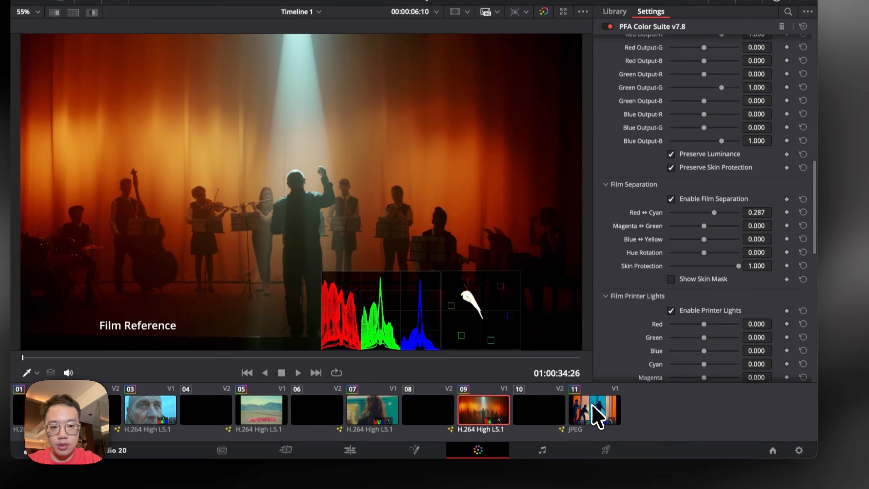
Check the orchestra clip's red and cyan separation against the JPEG reference still
left_click(591, 414)
left_click(483, 412)
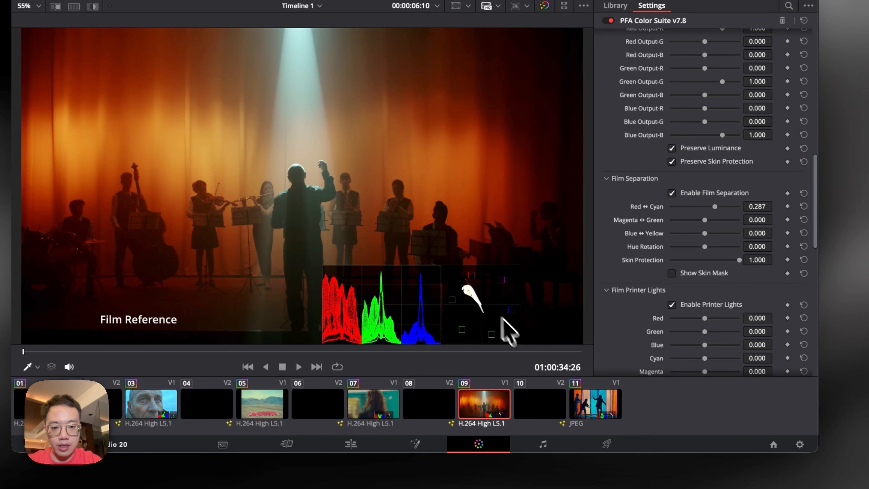
left_click(579, 409)
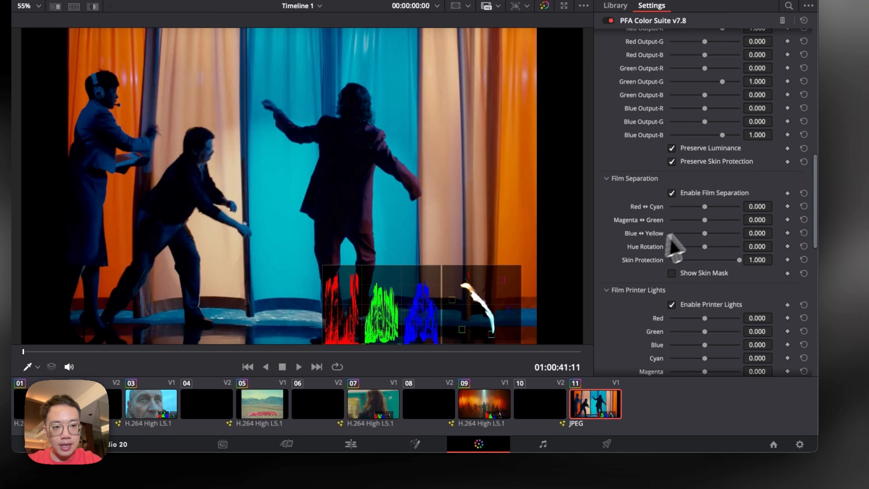
scroll(681, 240, "up", 5)
left_click(496, 412)
Set the orchestra clip's Film Mixer Red Output-R to 0.543, and compare the grade with the JPEG reference still
scroll(646, 272, "up", 3)
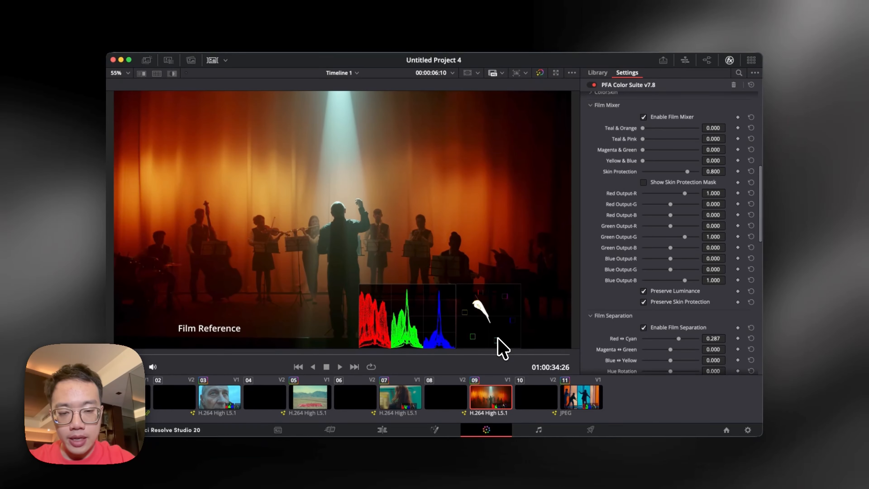
left_click_drag(685, 193, 713, 205)
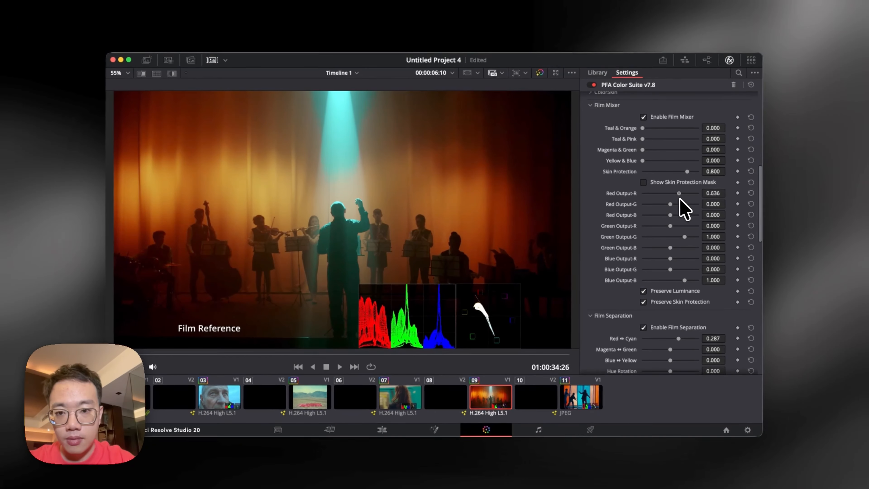
left_click_drag(676, 200, 677, 199)
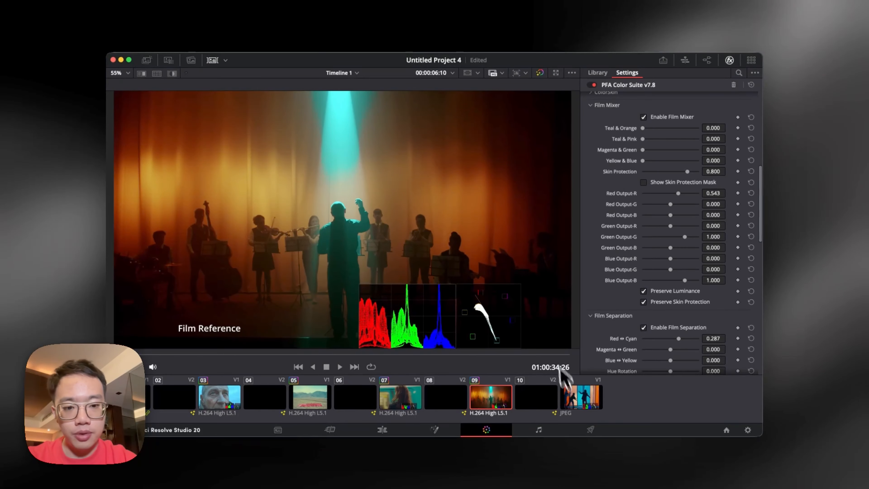
left_click(571, 397)
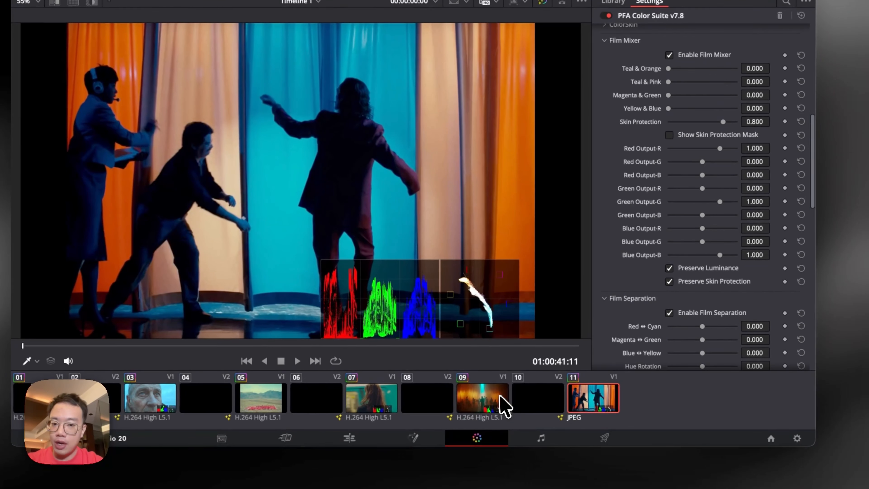
left_click(500, 395)
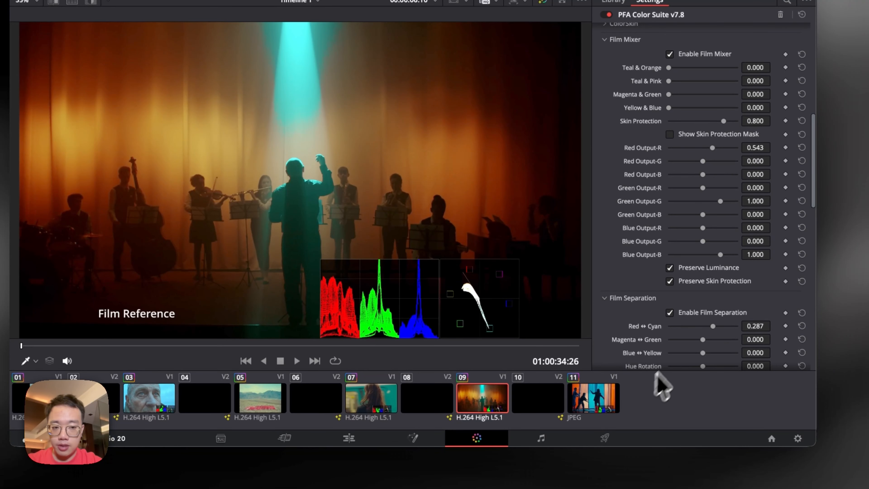
Set the orchestra clip's Film Mixer Teal & Pink to 0.977 and its Film Separation Hue Rotation to 0.039
scroll(739, 300, "down", 5)
scroll(740, 308, "up", 8)
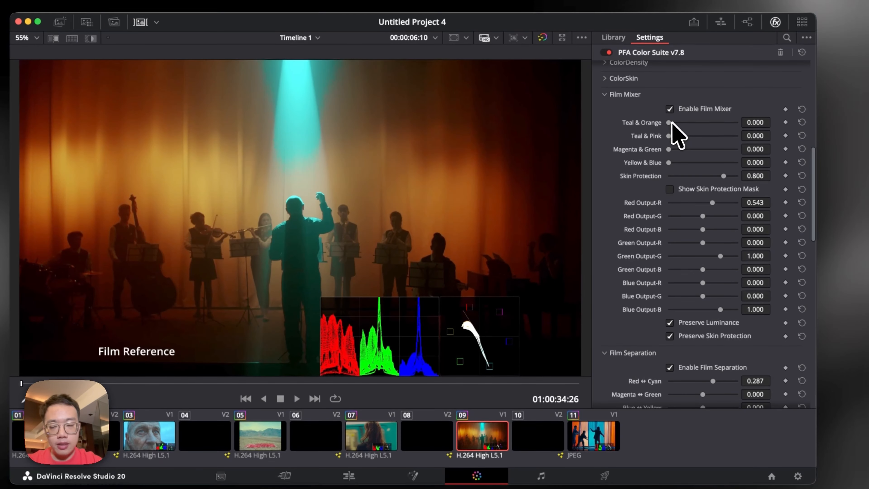
left_click_drag(668, 136, 672, 136)
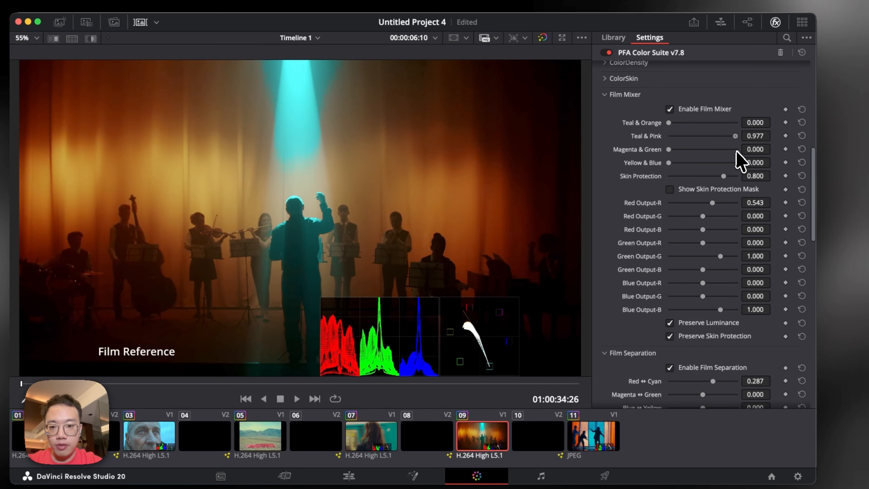
scroll(695, 270, "down", 6)
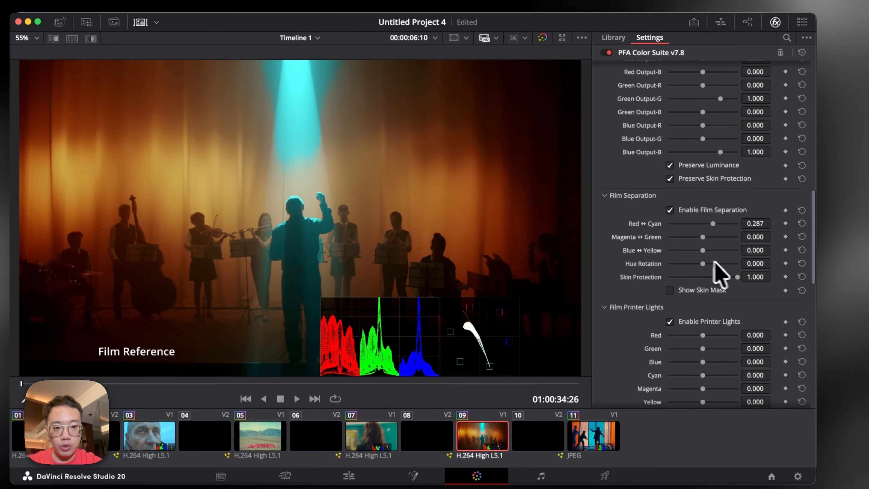
left_click_drag(704, 266, 707, 266)
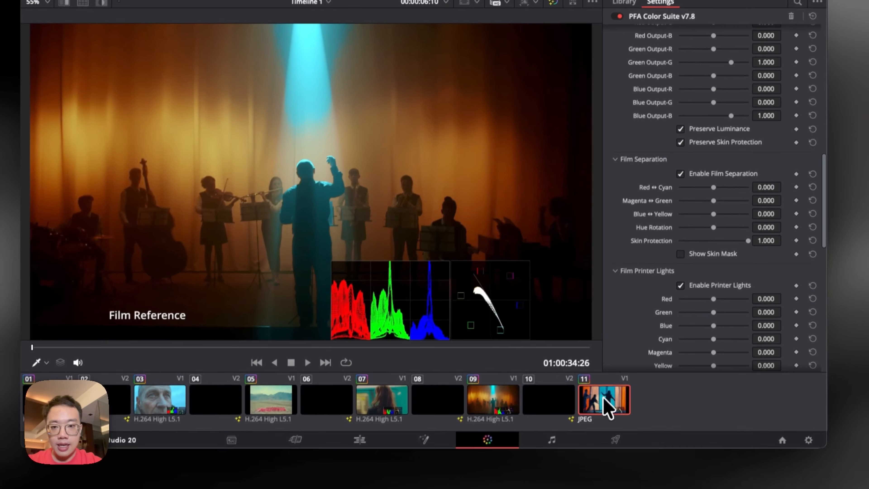
Alternate between the orchestra clip and the JPEG reference still to judge how closely the hue-rotated grade matches
left_click(590, 435)
left_click(492, 431)
left_click(604, 403)
left_click(509, 397)
left_click(611, 401)
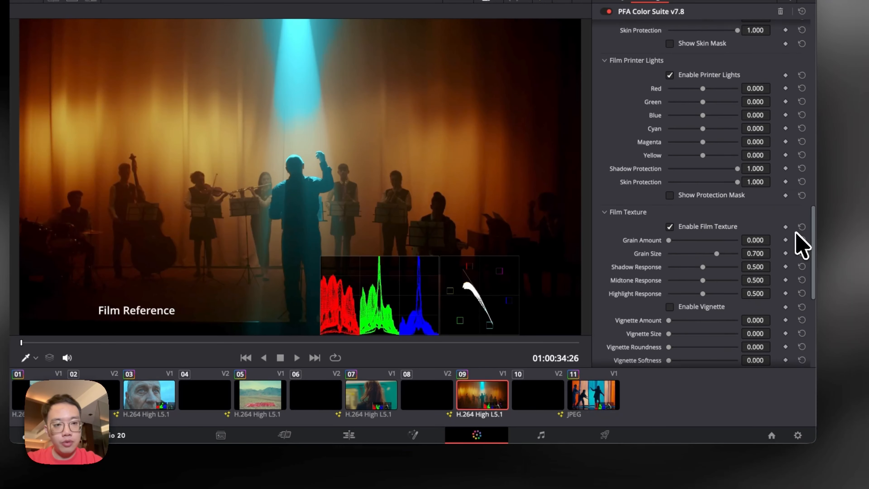
Set the orchestra clip's Film Printer Lights to Blue 0.674, Cyan 0.845, Yellow -0.209, Shadow Protection 0.612 and Skin Protection 0.651
scroll(795, 248, "up", 3)
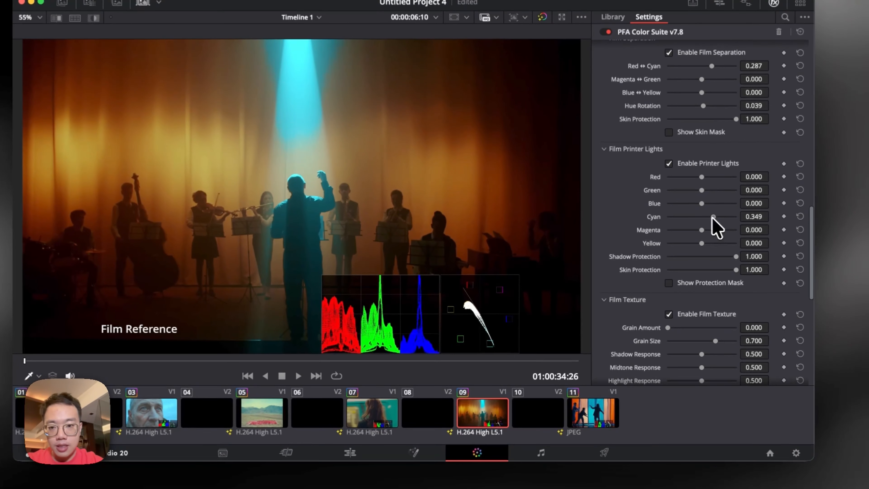
left_click_drag(681, 237, 691, 239)
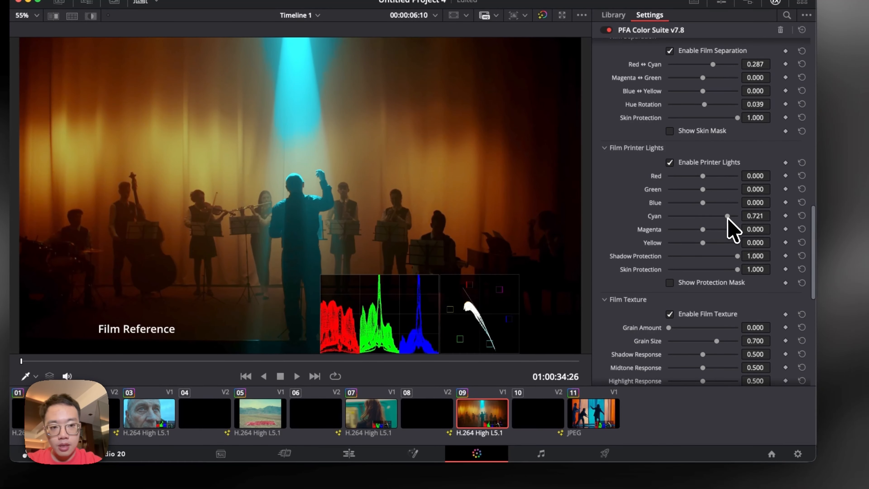
left_click_drag(705, 203, 725, 204)
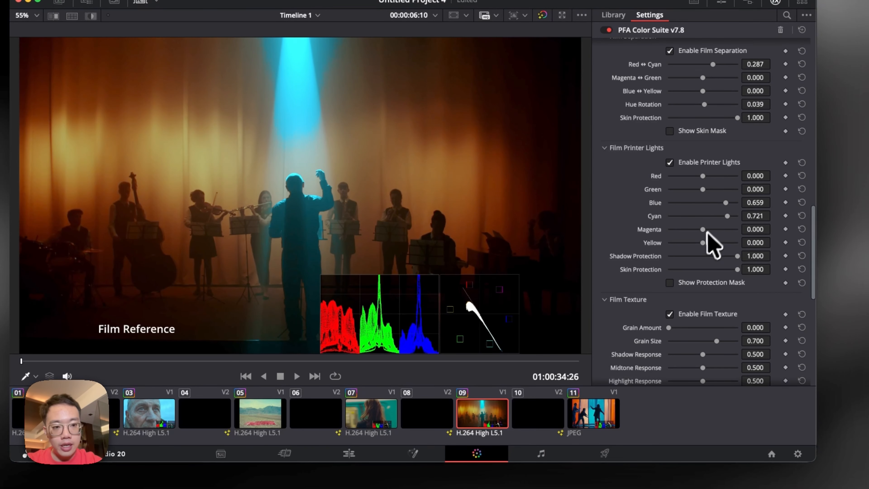
mouse_move(720, 256)
left_mouse_down()
mouse_move(711, 256)
mouse_move(713, 269)
left_mouse_up()
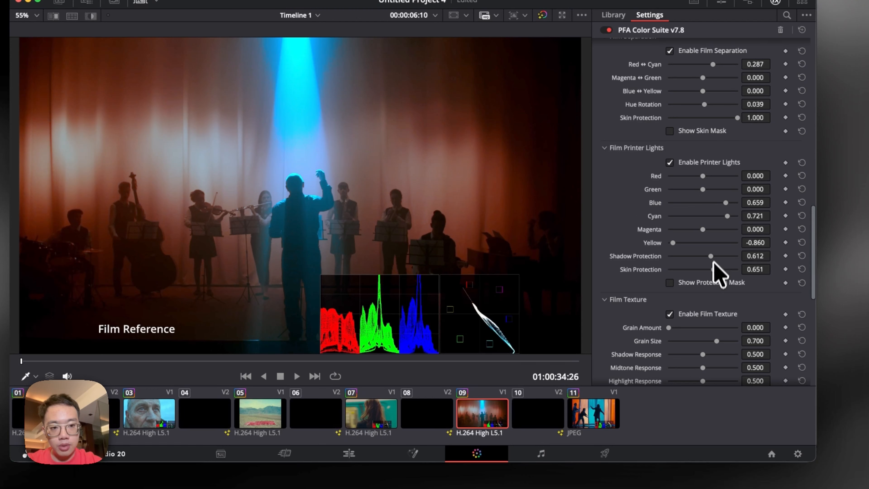
left_click_drag(677, 242, 695, 241)
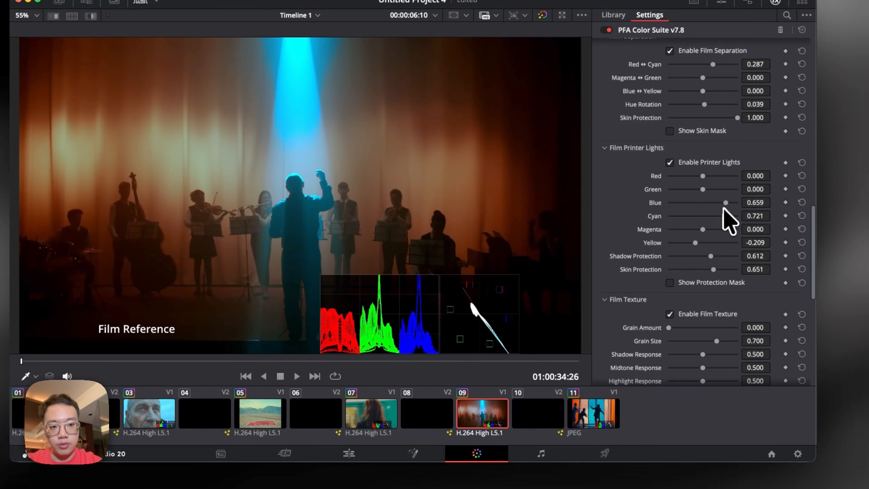
left_click_drag(706, 202, 727, 230)
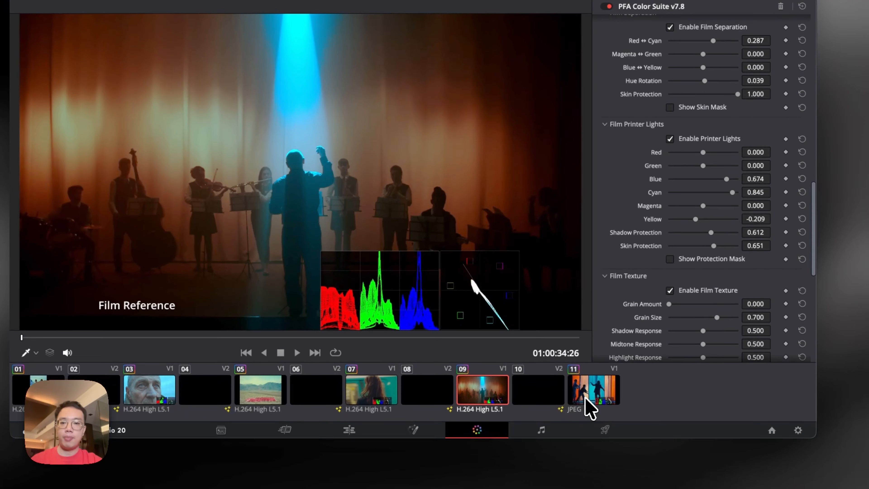
Alternate between the JPEG reference still and the orchestra clip to compare the printer-light color balance
left_click(584, 423)
left_click(495, 418)
left_click(580, 394)
left_click(491, 392)
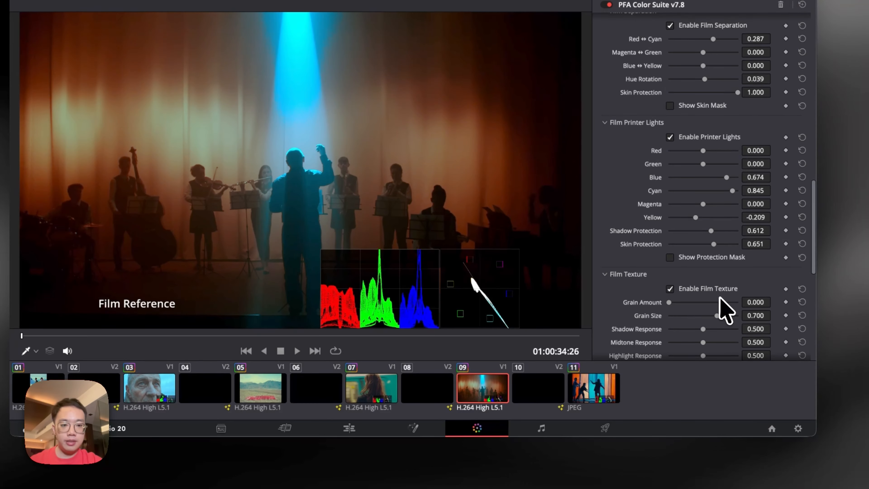
Set the orchestra clip's Film Separation Red-Cyan value to 0.395
scroll(722, 308, "down", 3)
scroll(725, 311, "up", 6)
scroll(721, 297, "up", 3)
left_click_drag(713, 164, 716, 167)
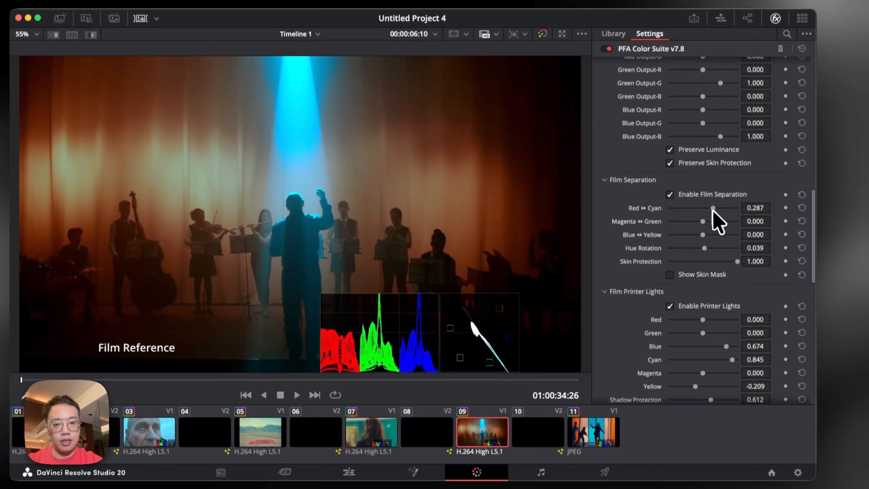
Set the orchestra clip's Film Mixer Red Output-G to 0.202, and compare the grade with the JPEG reference still
scroll(660, 252, "up", 5)
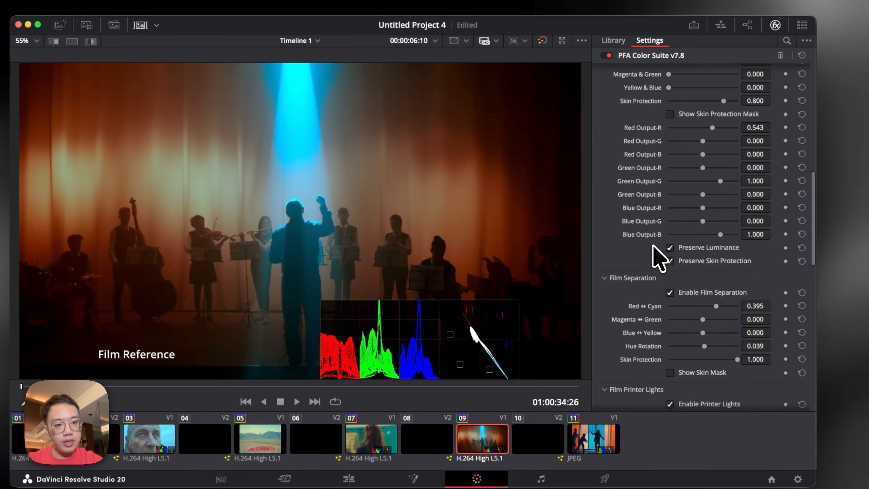
mouse_move(701, 139)
left_mouse_down()
mouse_move(687, 139)
mouse_move(708, 142)
left_mouse_up()
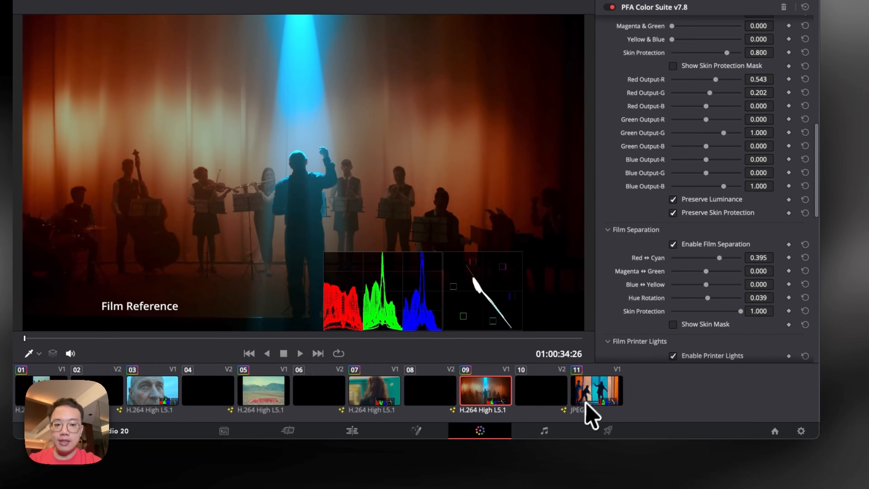
left_click(585, 445)
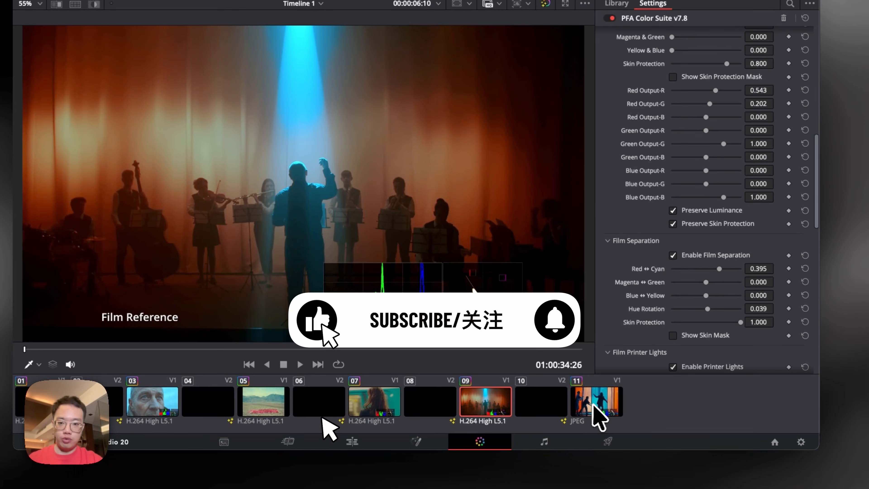
left_click(597, 415)
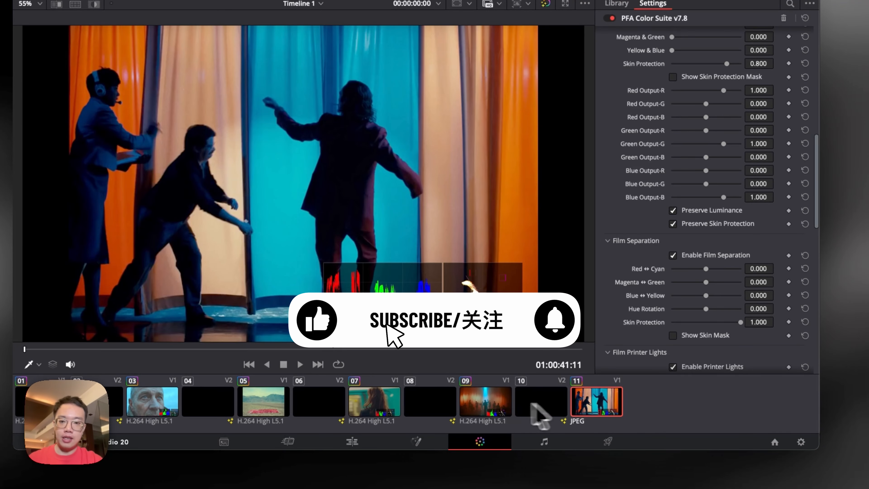